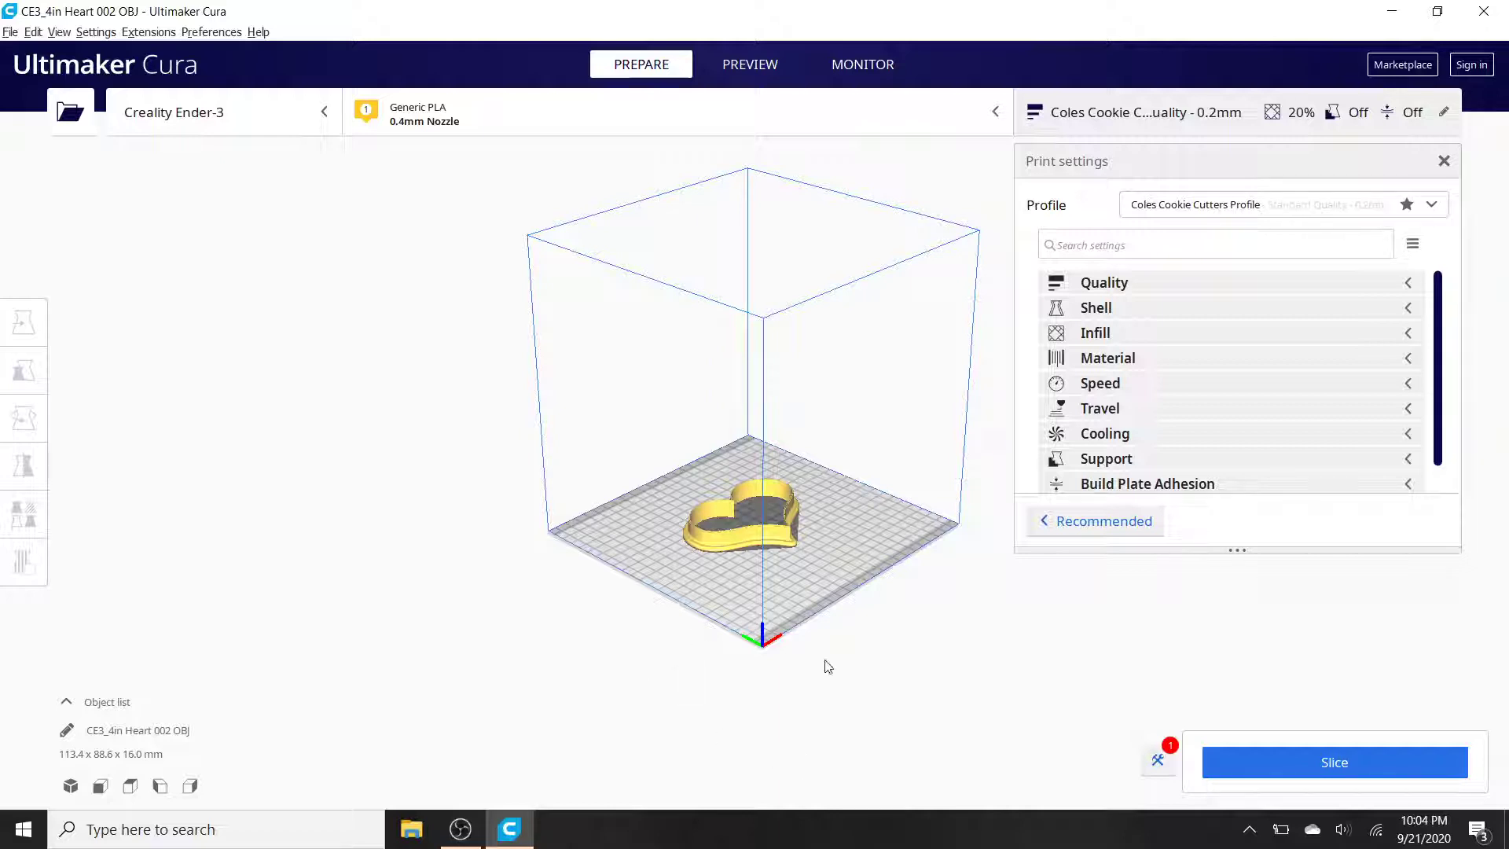
# Zoom in on the build plate and orbit the view around the heart cookie cutter.
pyautogui.scroll(1, 812, 591)
pyautogui.scroll(2, 812, 591)
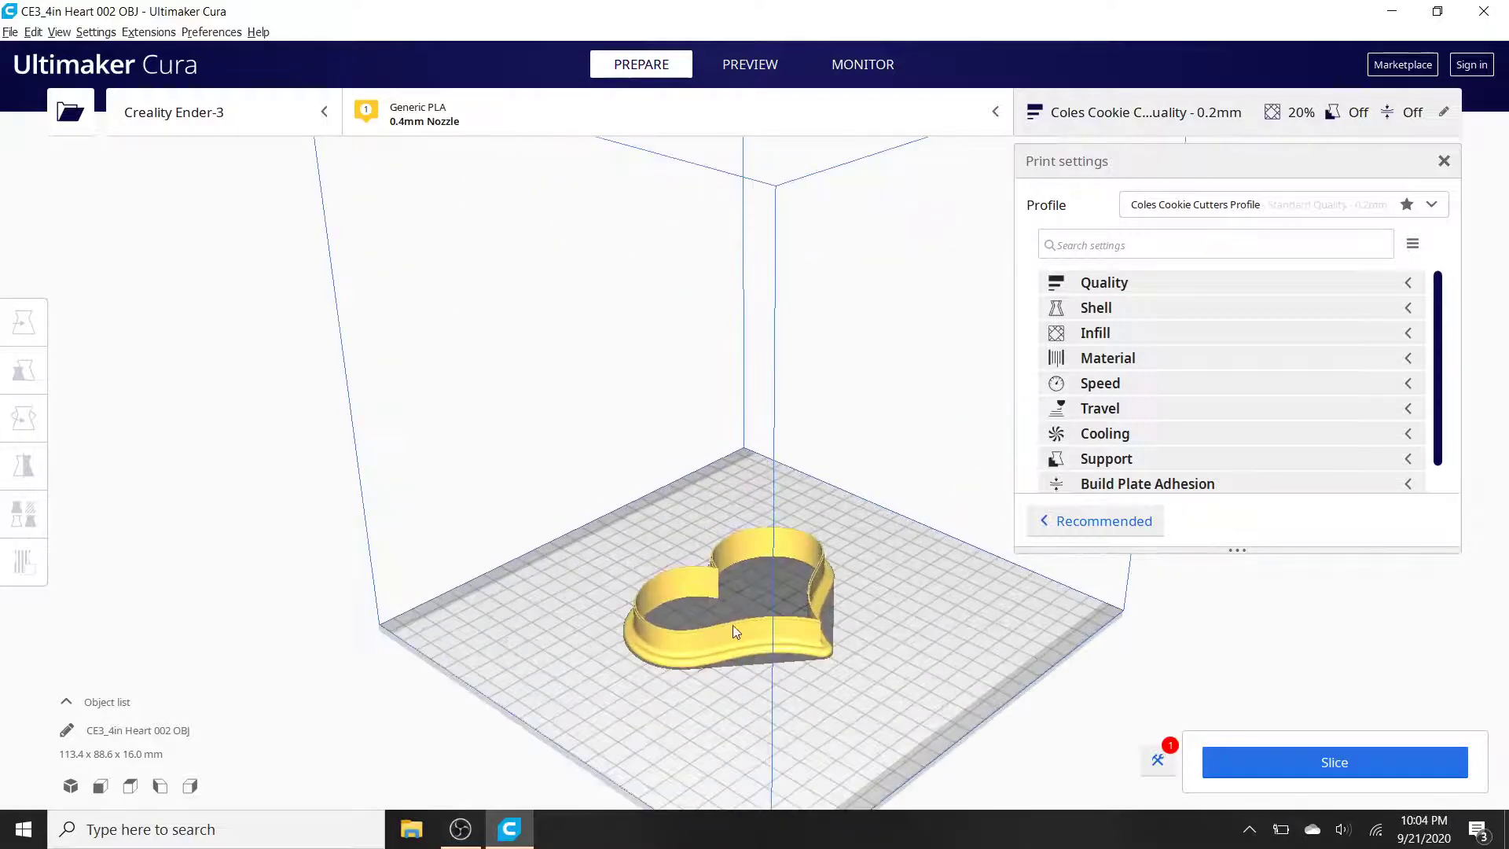
pyautogui.moveTo(850, 723); pyautogui.dragTo(541, 709, button='right')
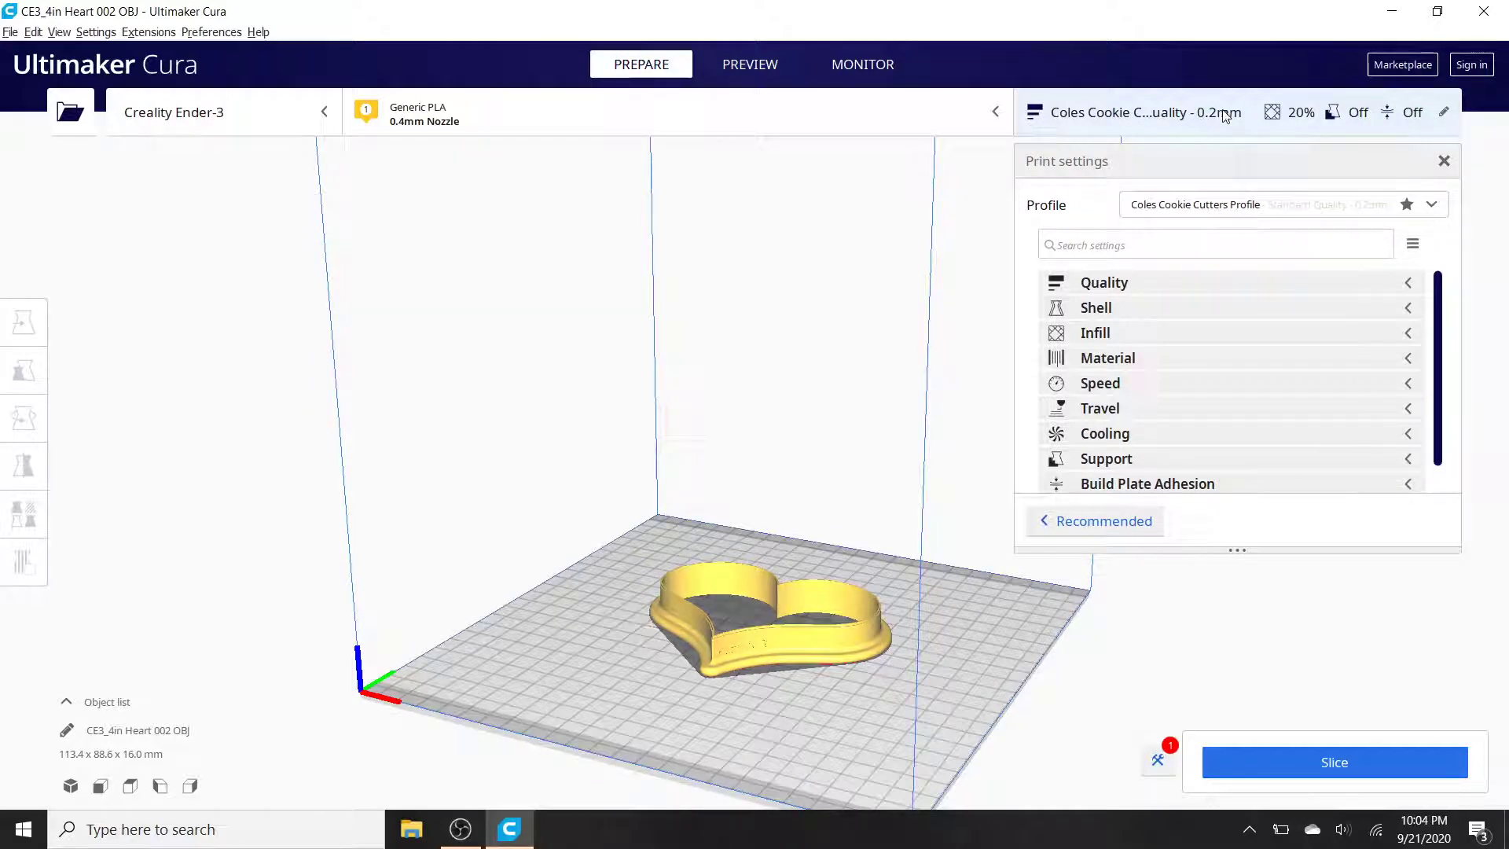
# Expand Quality to show 0.2 mm layer height, 0.2 mm initial layer height, 100% initial line width.
pyautogui.click(1403, 286)
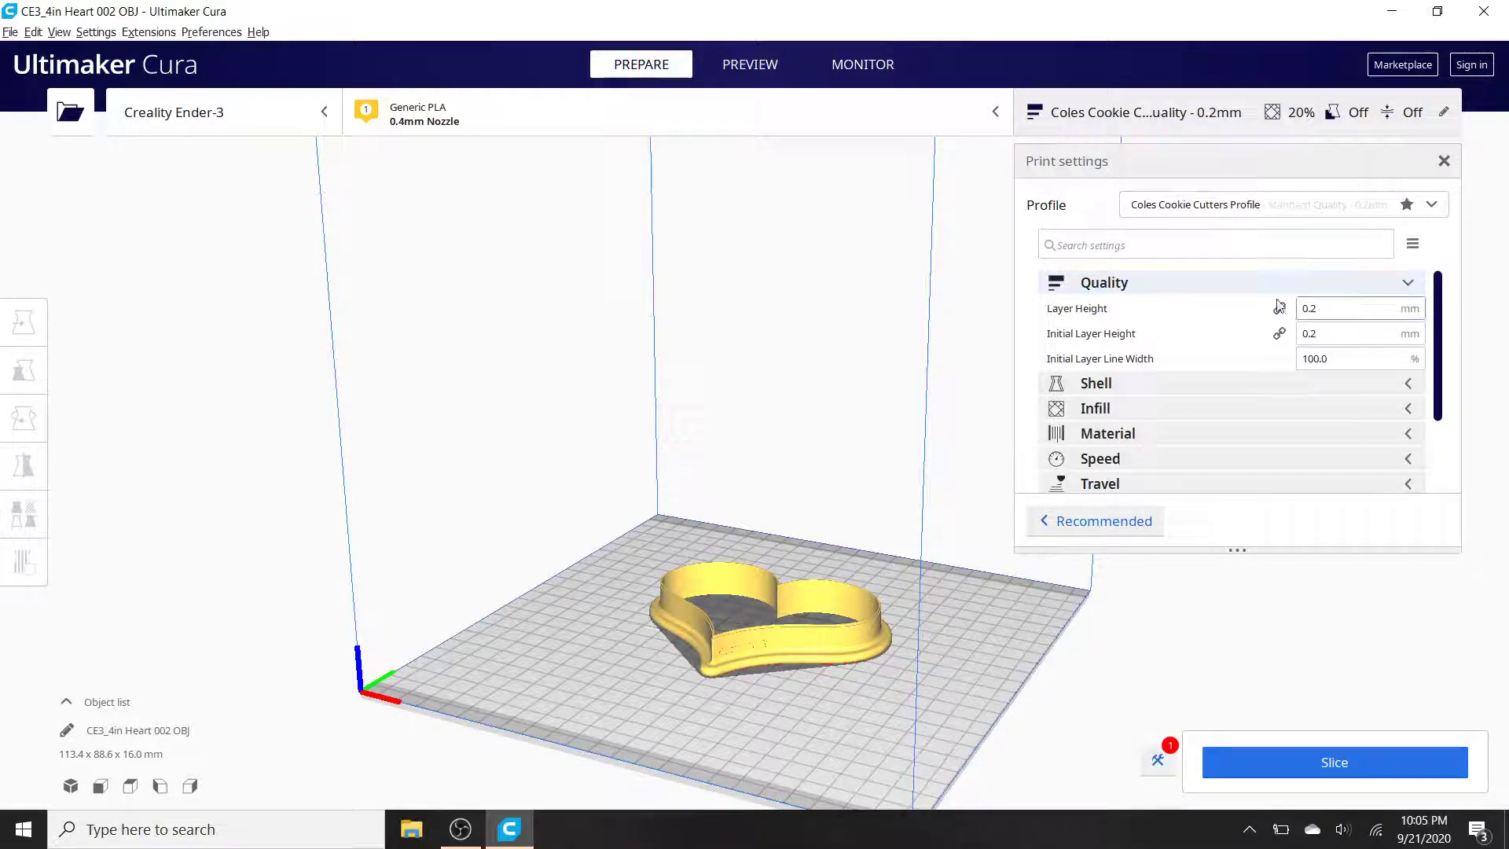
pyautogui.scroll(-2, 1230, 327)
pyautogui.scroll(2, 1230, 327)
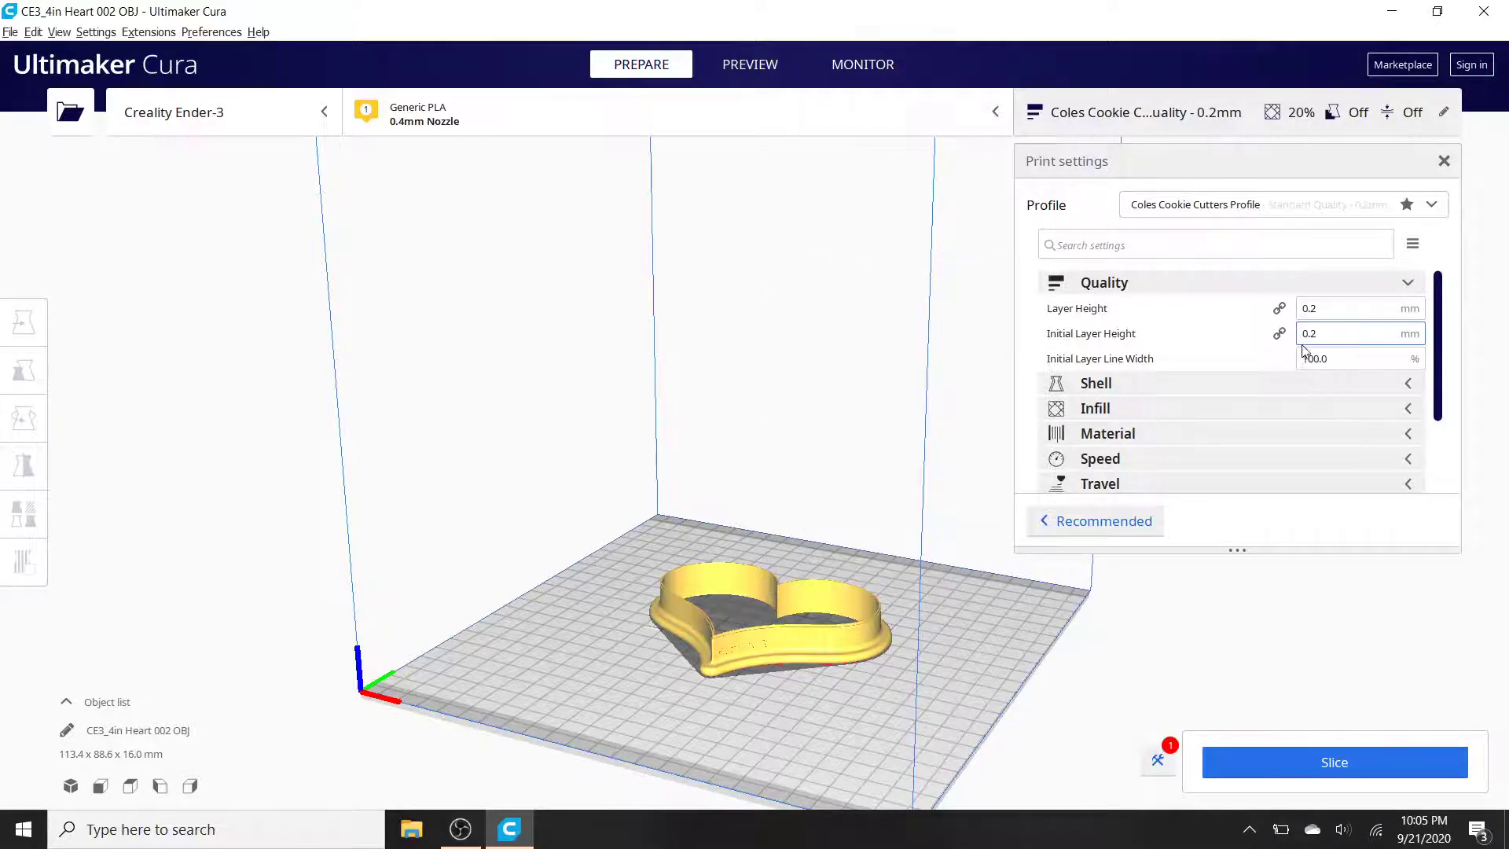
pyautogui.moveTo(1242, 360)
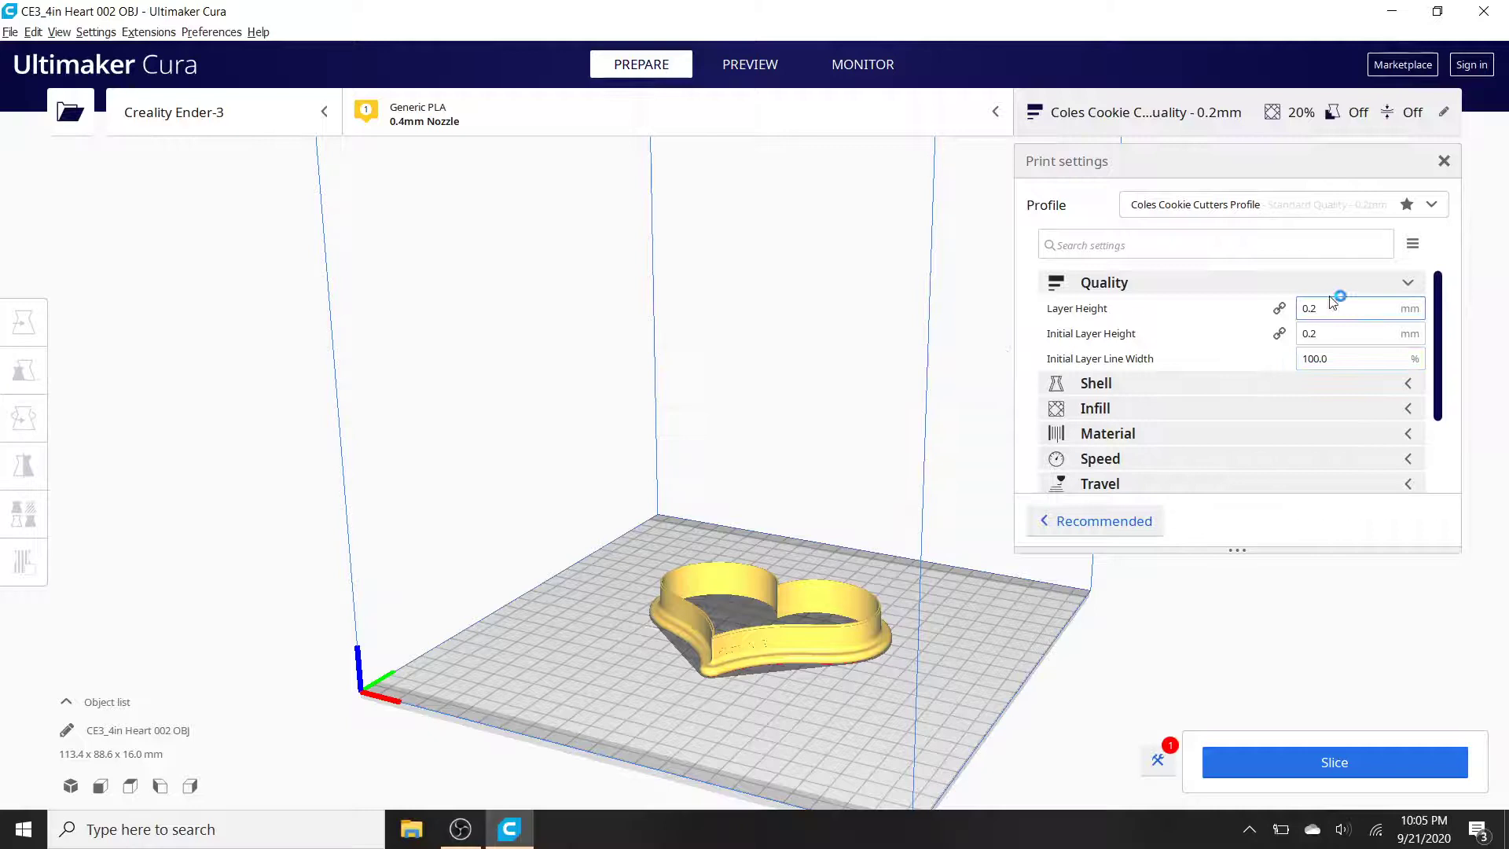
# Collapse Quality and review Shell: 0.8 mm wall thickness with 2 wall lines.
pyautogui.click(1408, 284)
pyautogui.click(1409, 308)
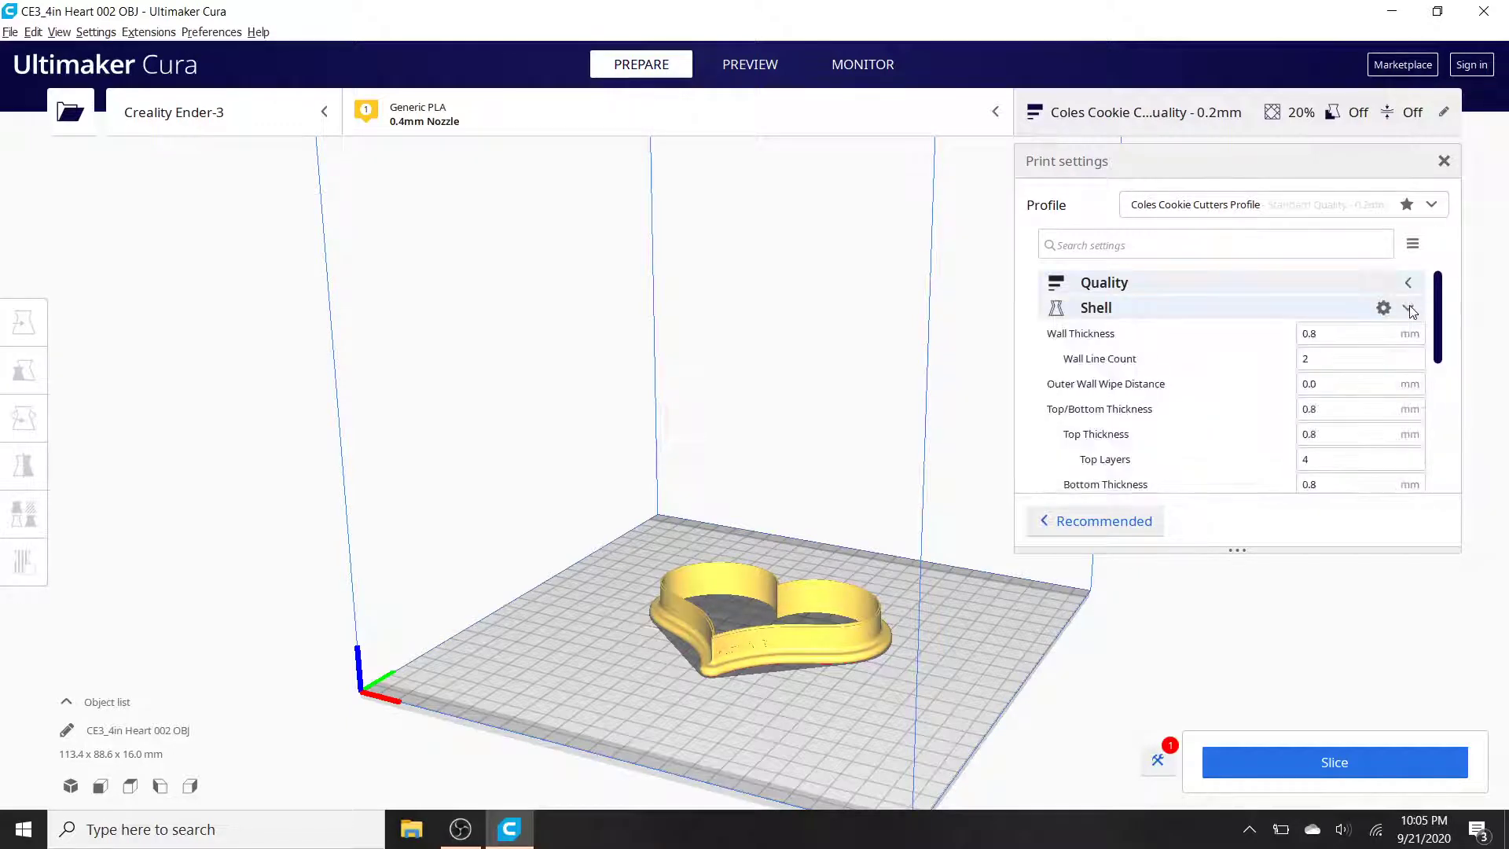
pyautogui.scroll(-3, 1351, 333)
pyautogui.moveTo(1353, 340)
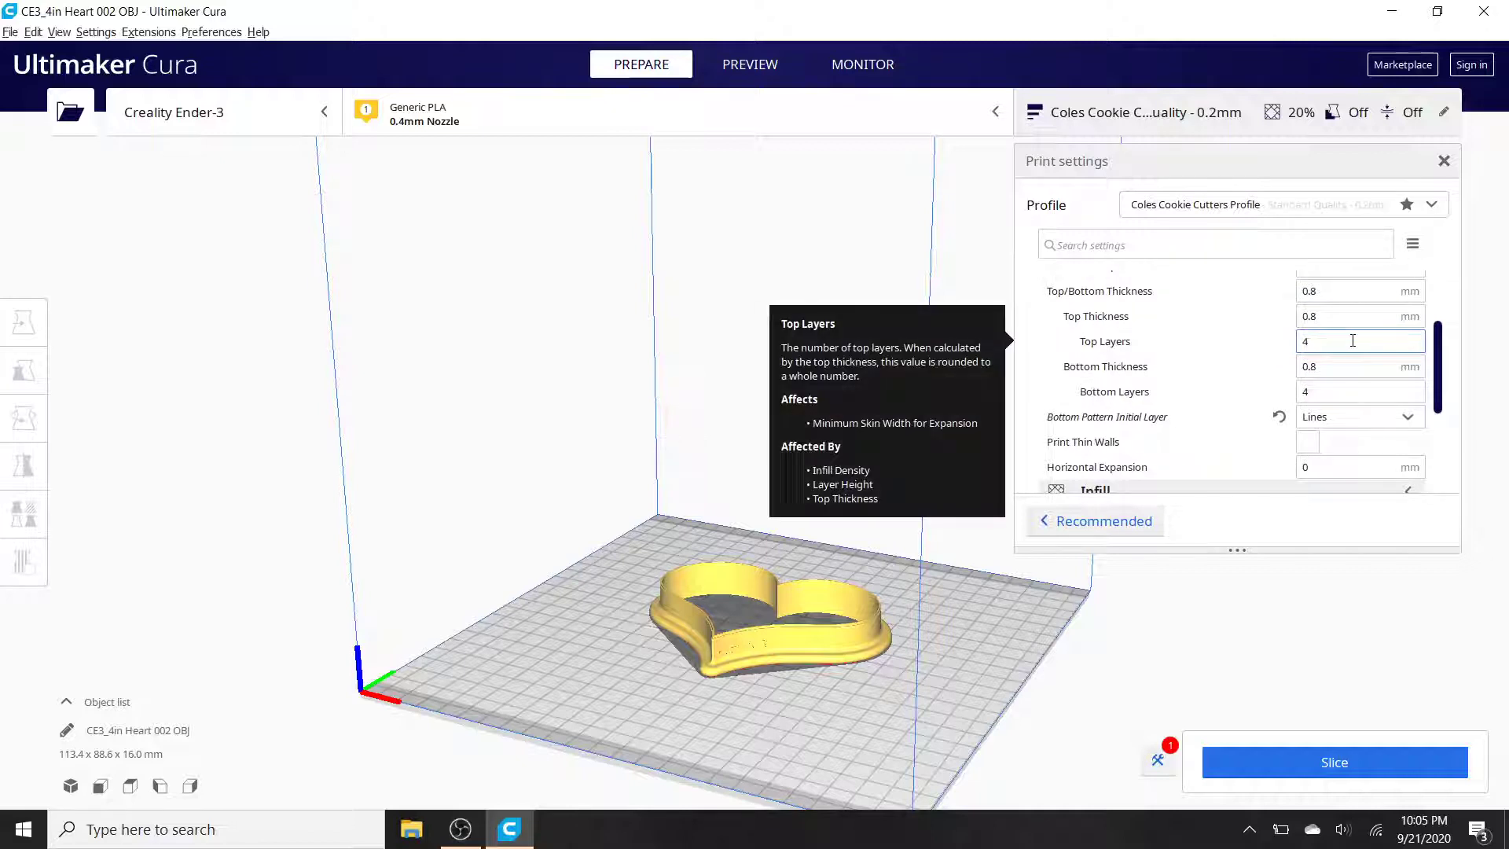
pyautogui.scroll(-2, 1352, 341)
pyautogui.scroll(3, 1352, 340)
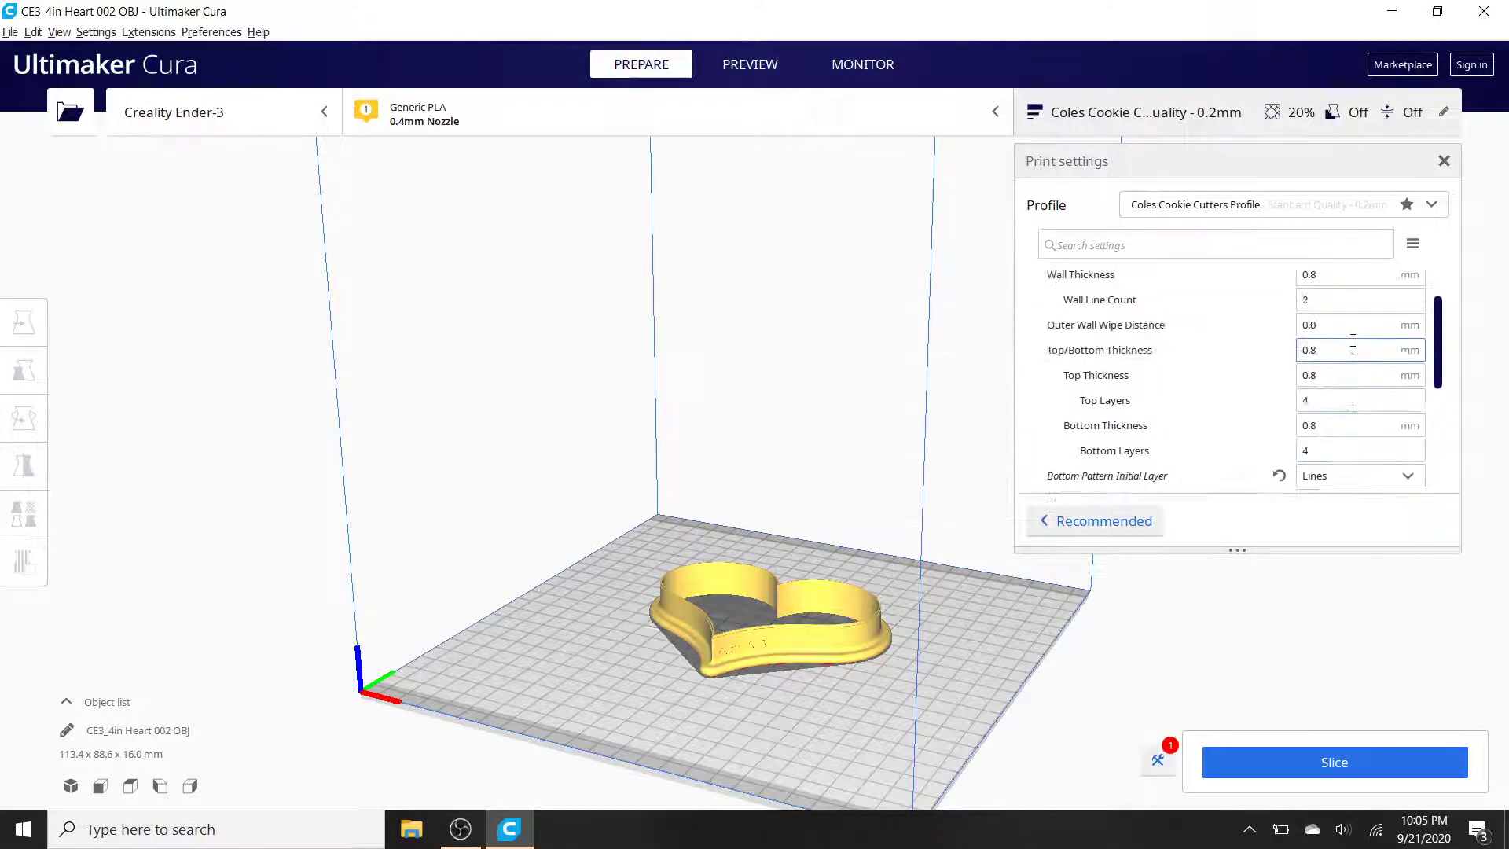
pyautogui.scroll(-2, 1353, 340)
pyautogui.moveTo(1164, 441)
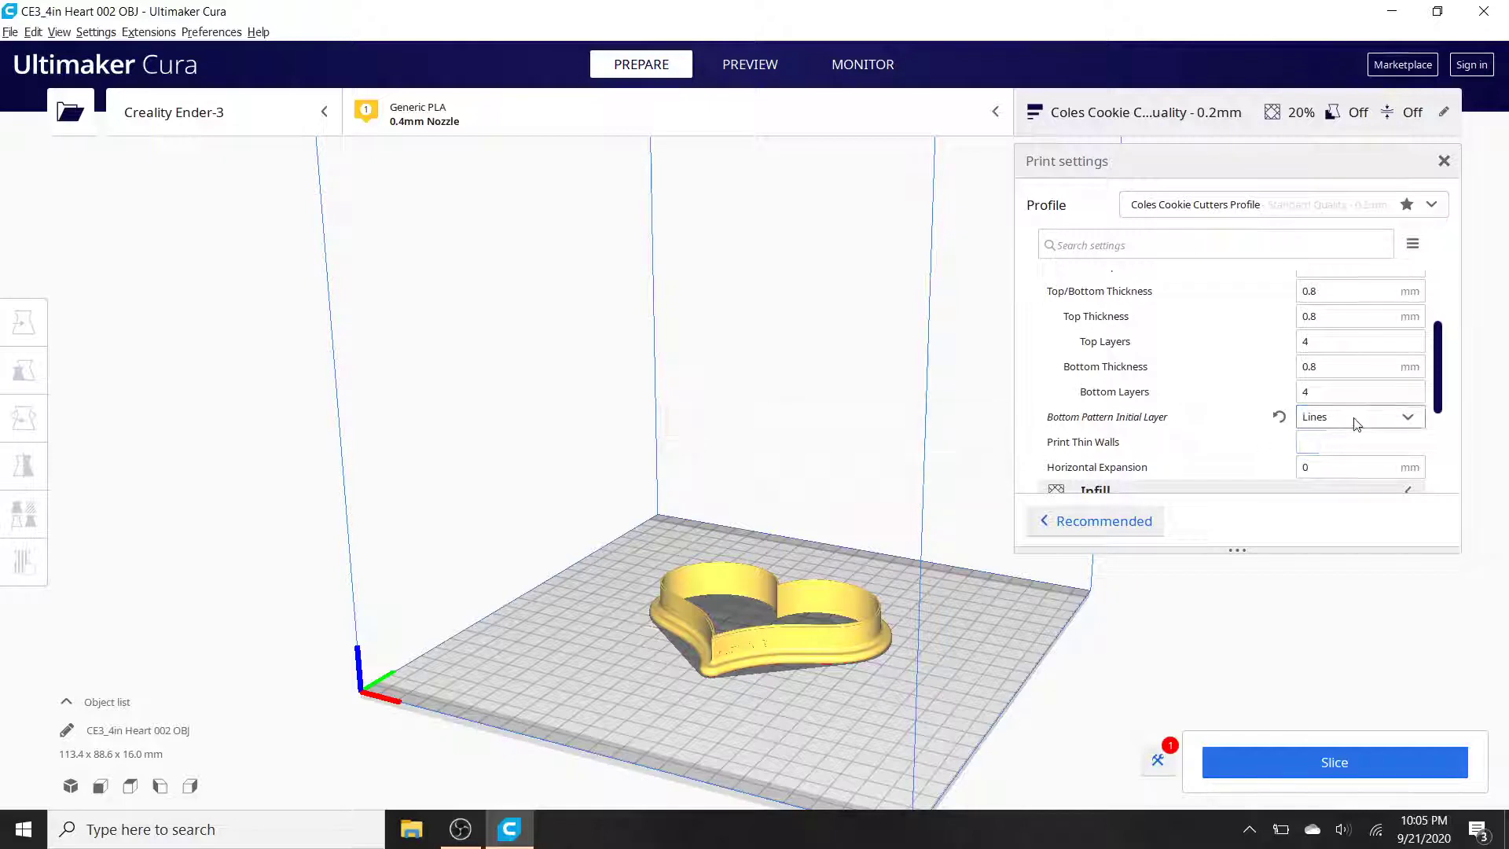
pyautogui.scroll(3, 1281, 402)
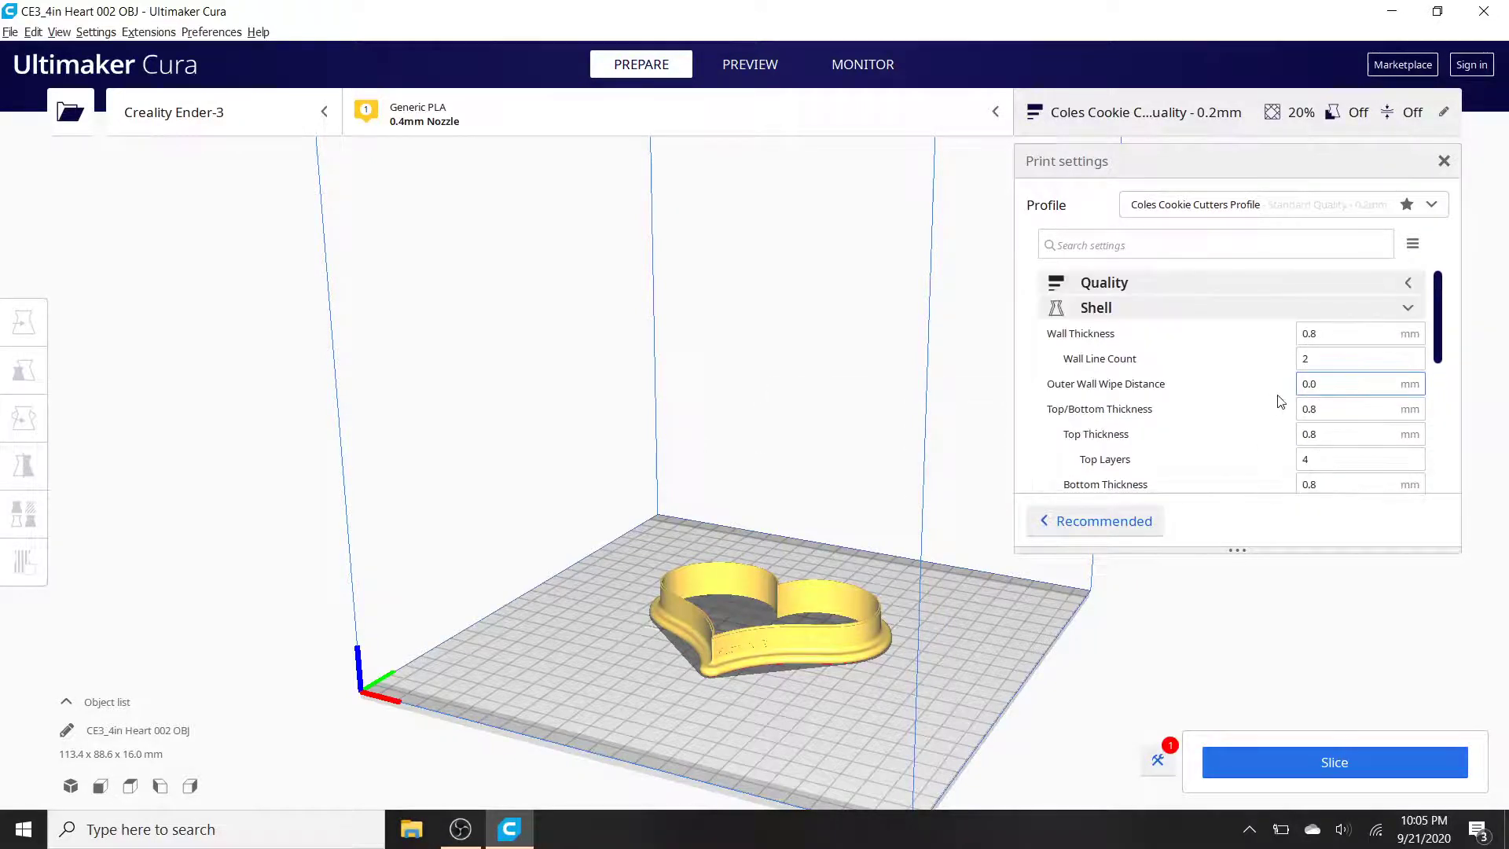
# Collapse Shell, check Infill at 20% cubic, then collapse Infill.
pyautogui.click(1404, 310)
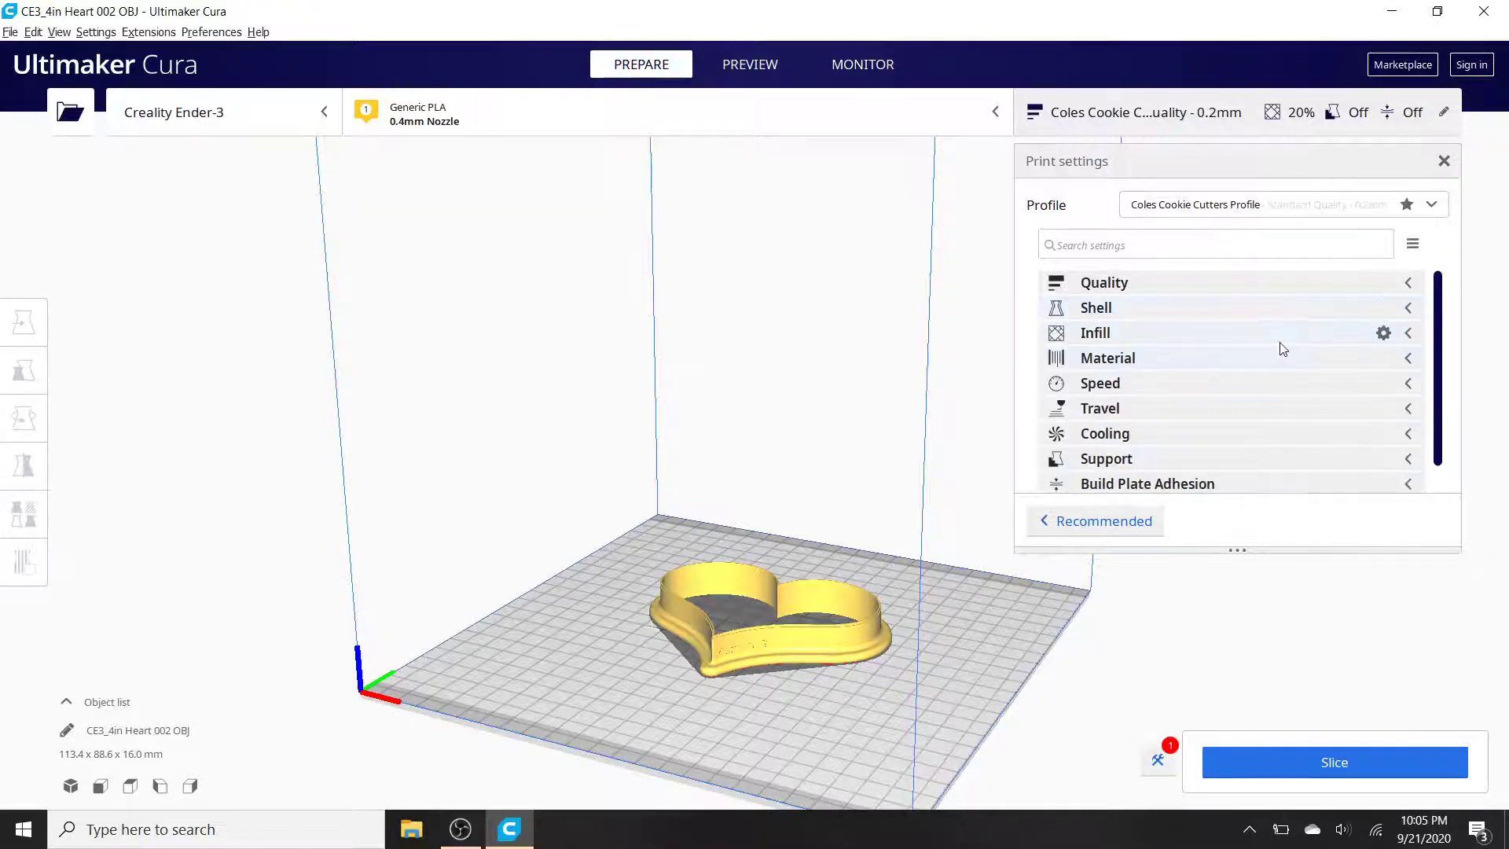
pyautogui.click(1410, 336)
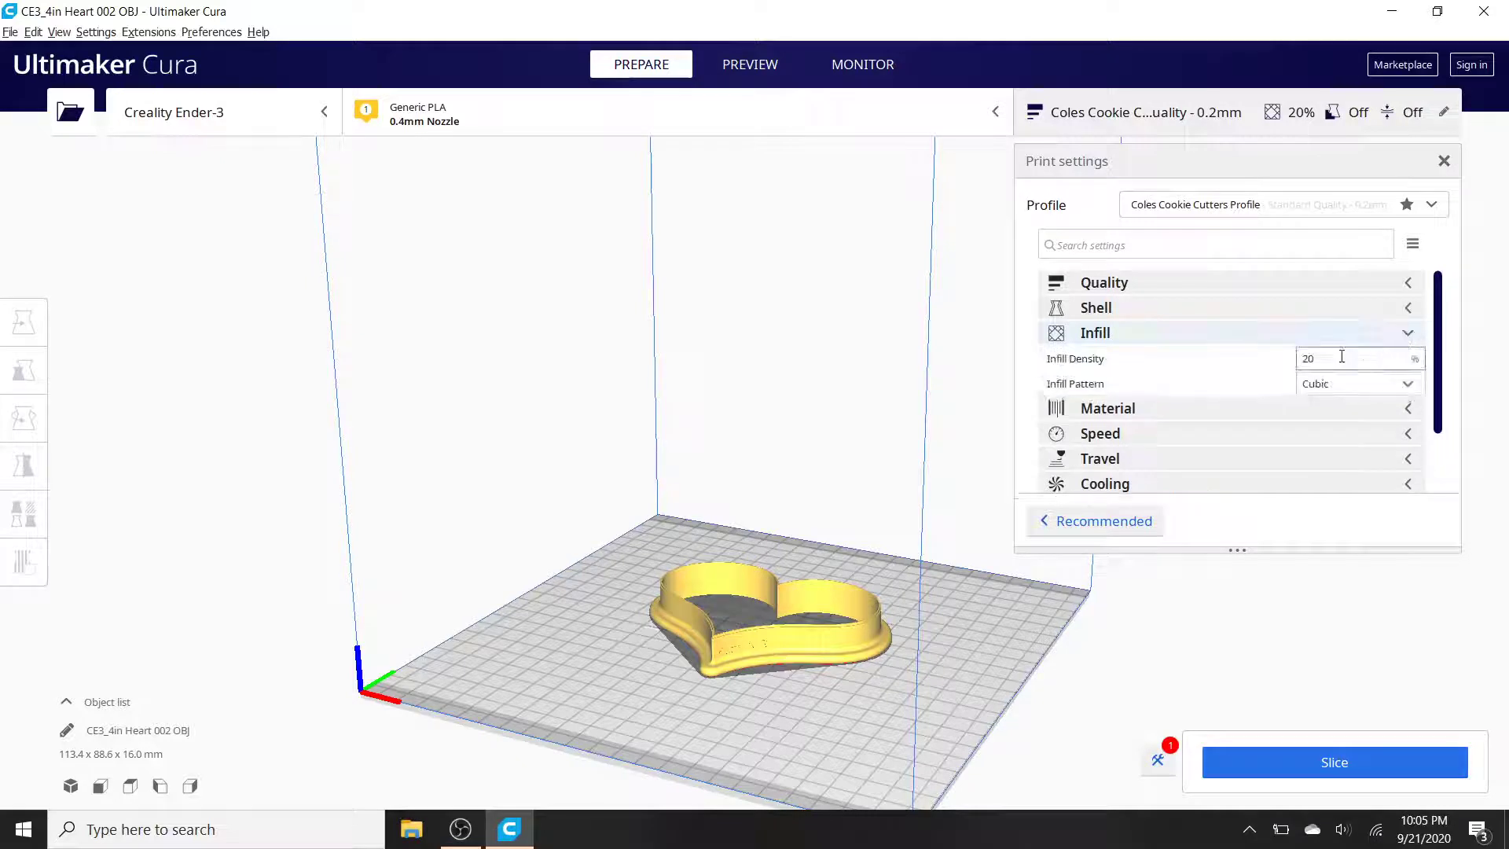
pyautogui.click(1406, 334)
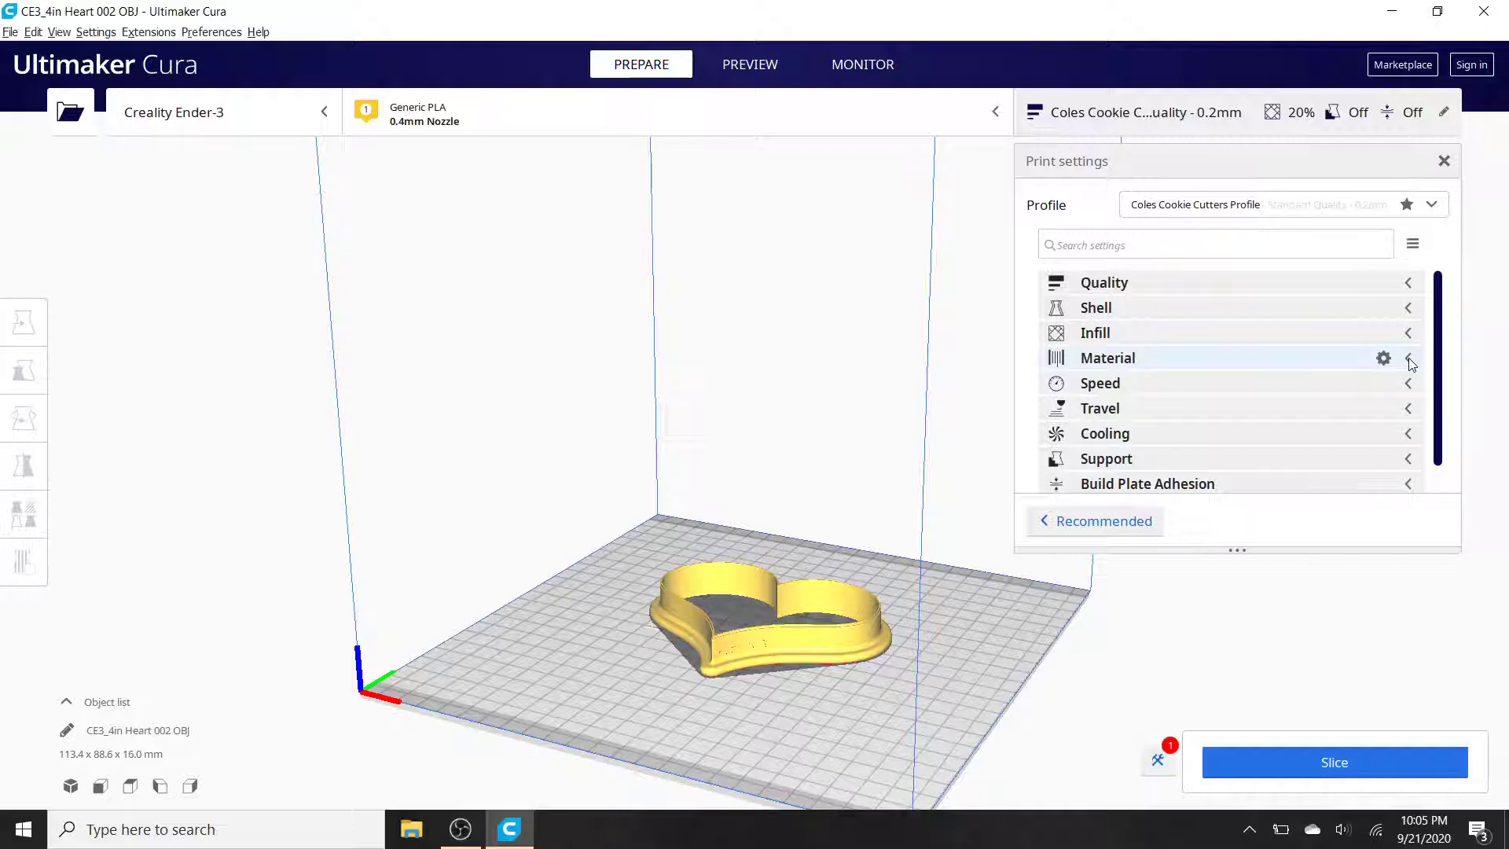
pyautogui.click(1408, 359)
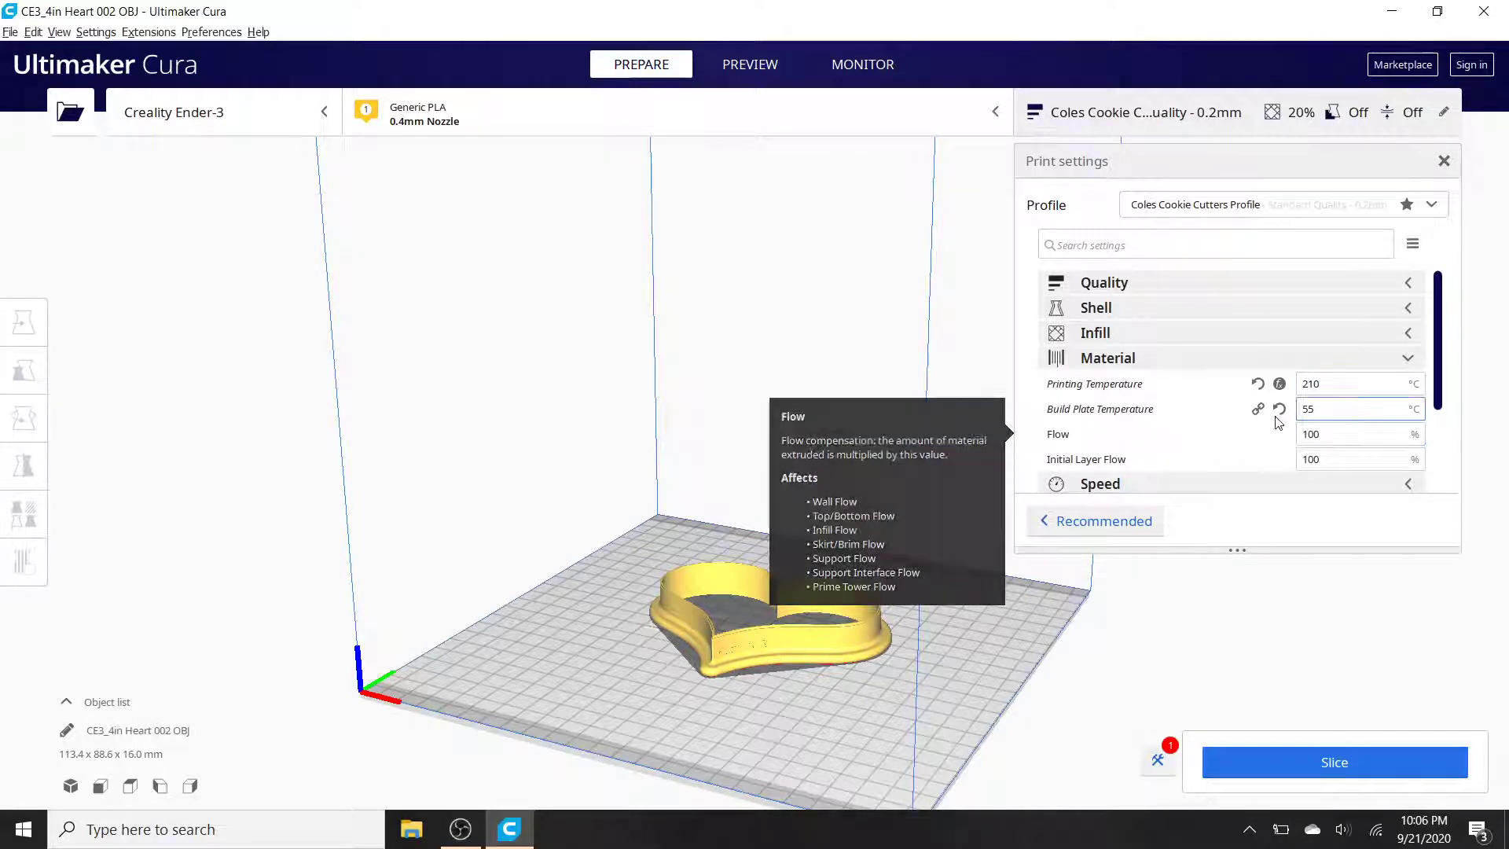
pyautogui.moveTo(1265, 432)
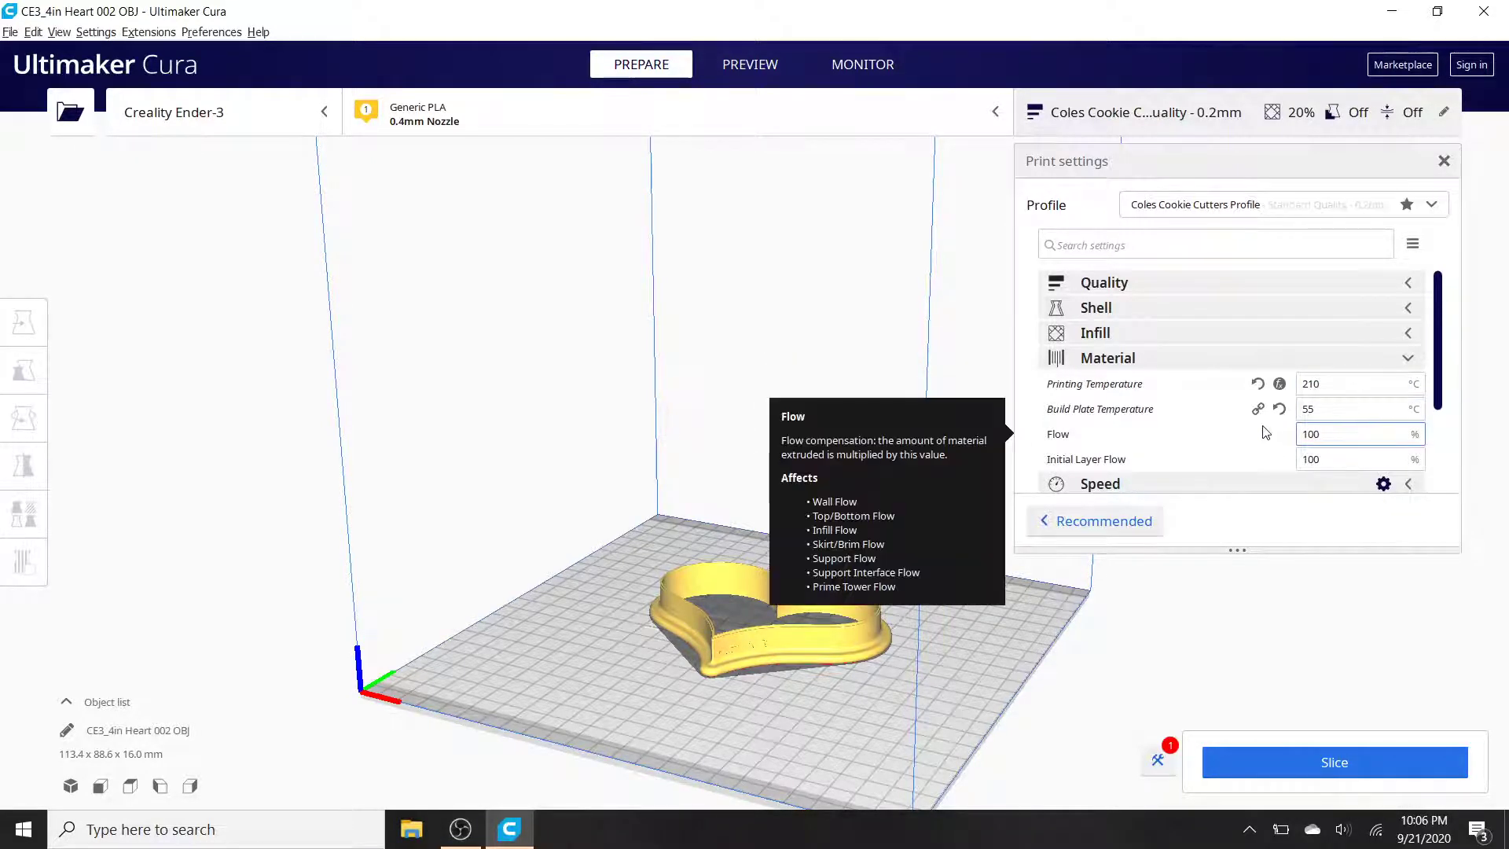
pyautogui.moveTo(1300, 386)
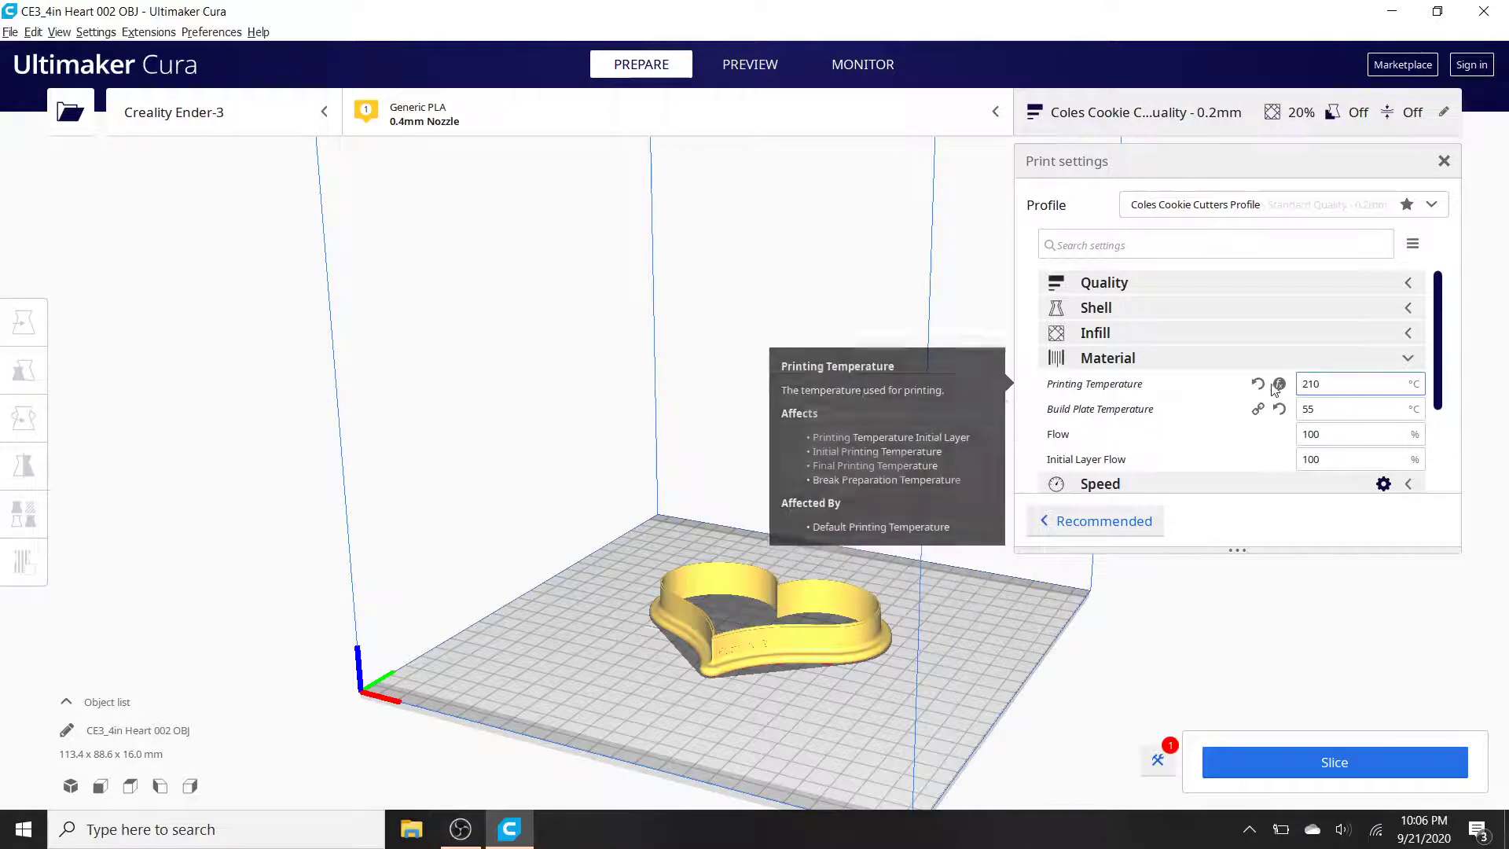
# Collapse Material and display Speed, with Print Speed and Infill Speed both 45.0 mm/s.
pyautogui.click(1408, 360)
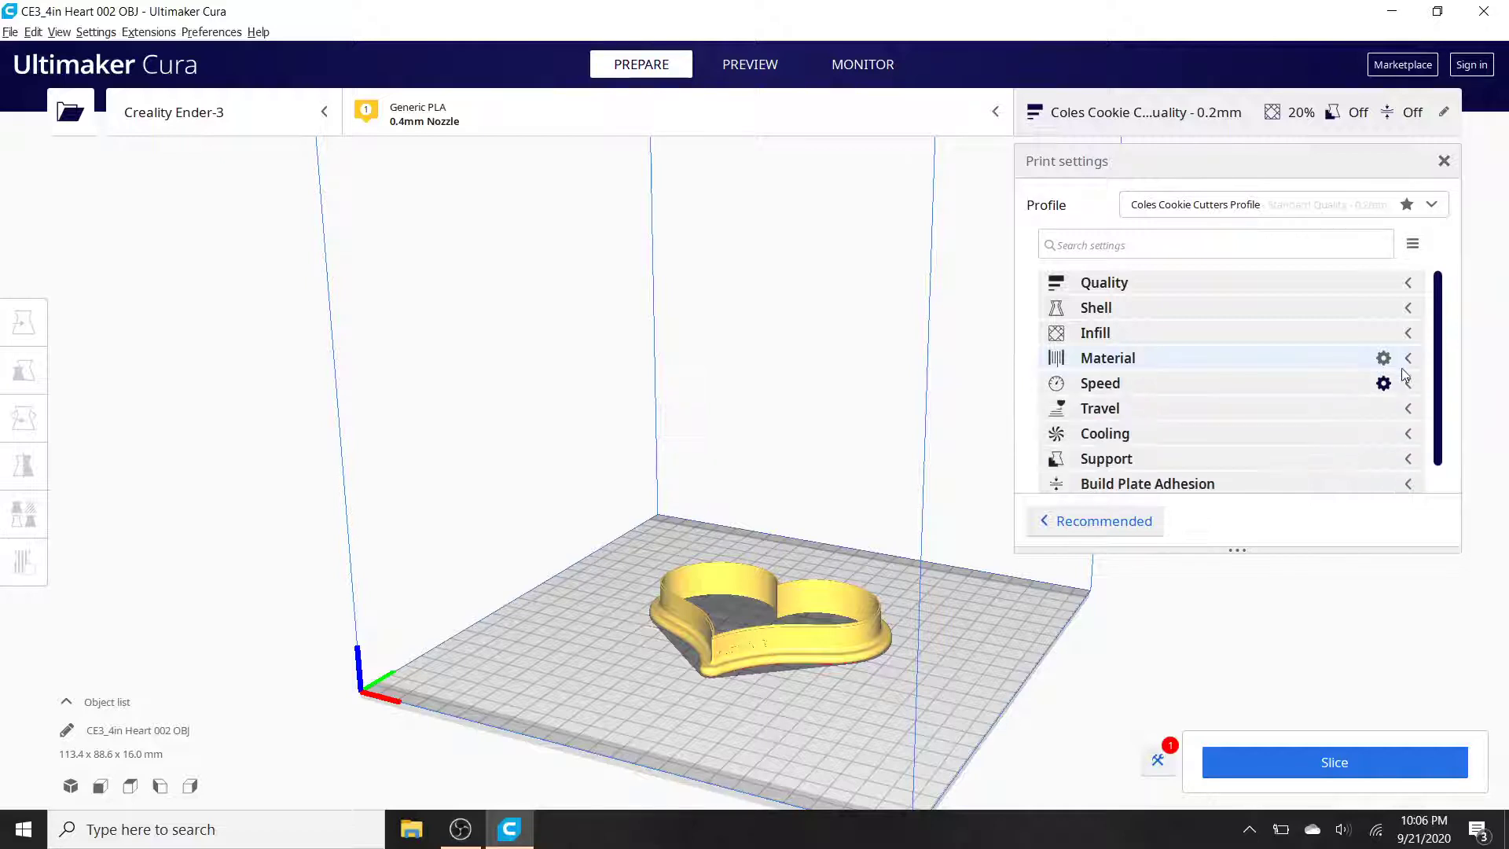
pyautogui.scroll(-1, 1324, 418)
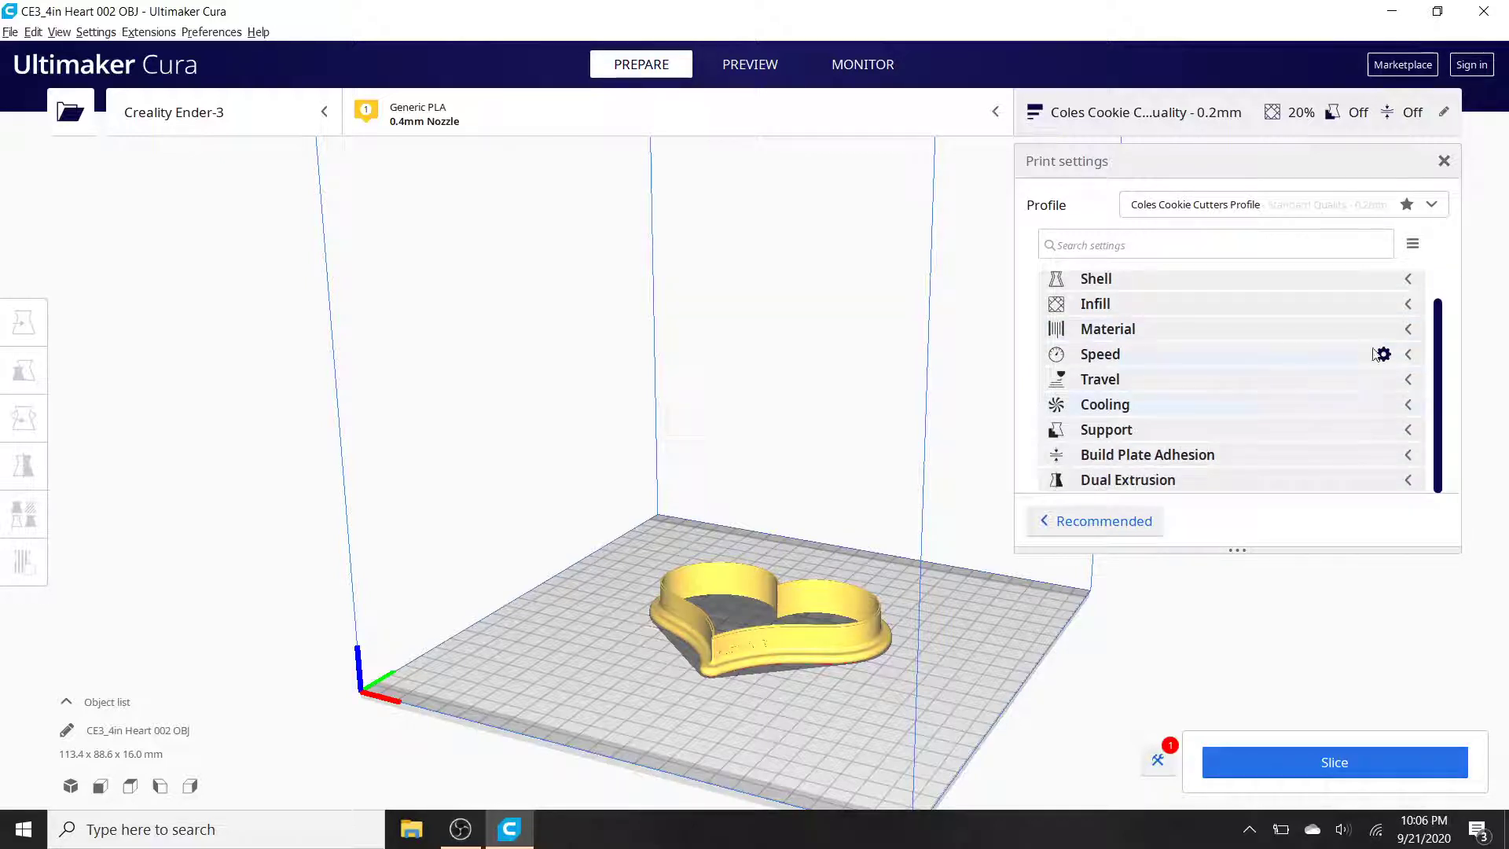
pyautogui.click(1410, 355)
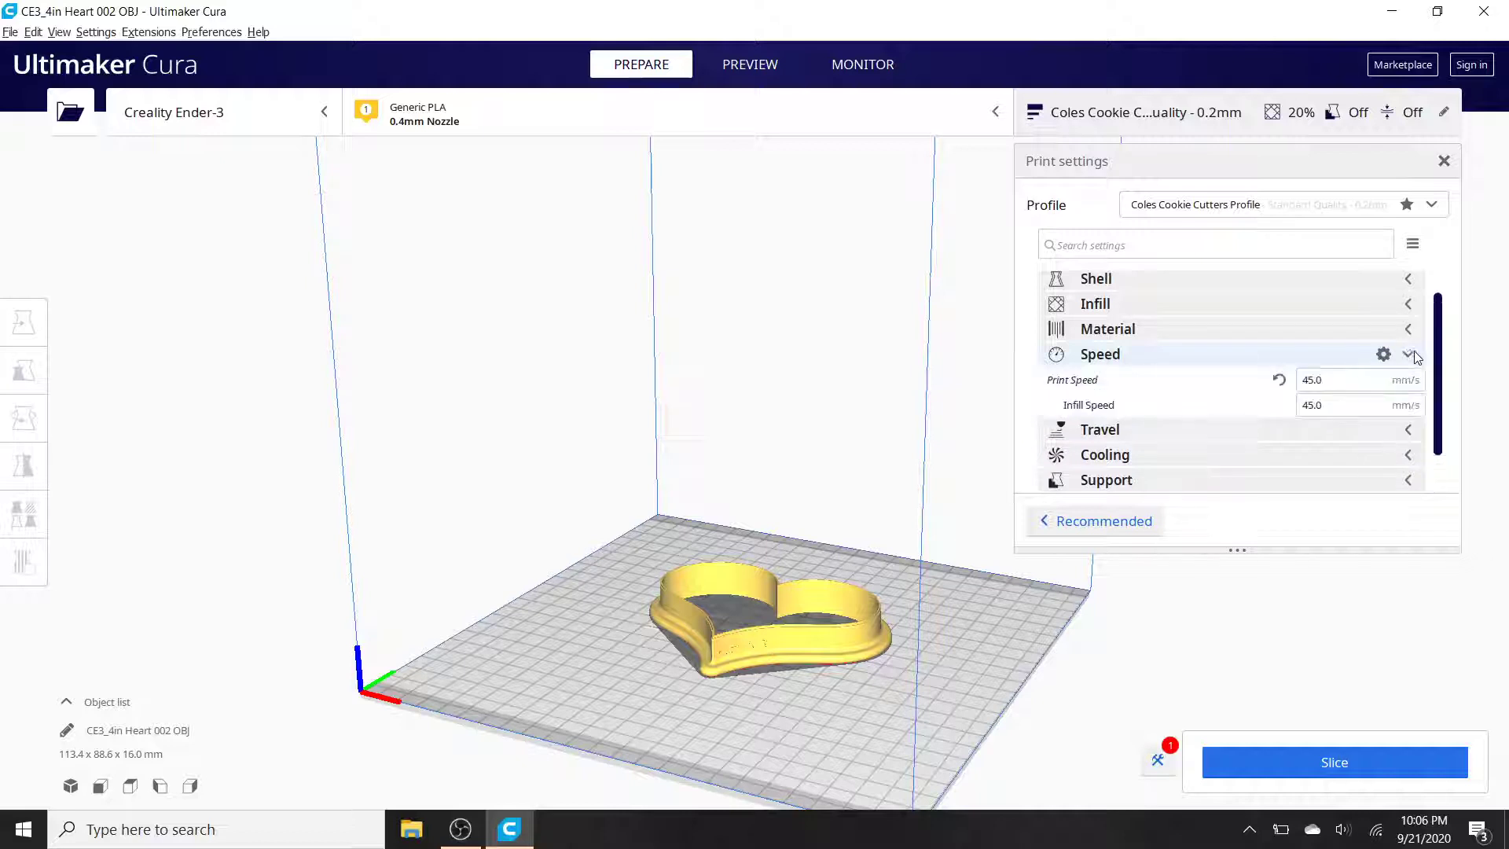
pyautogui.scroll(-2, 1303, 420)
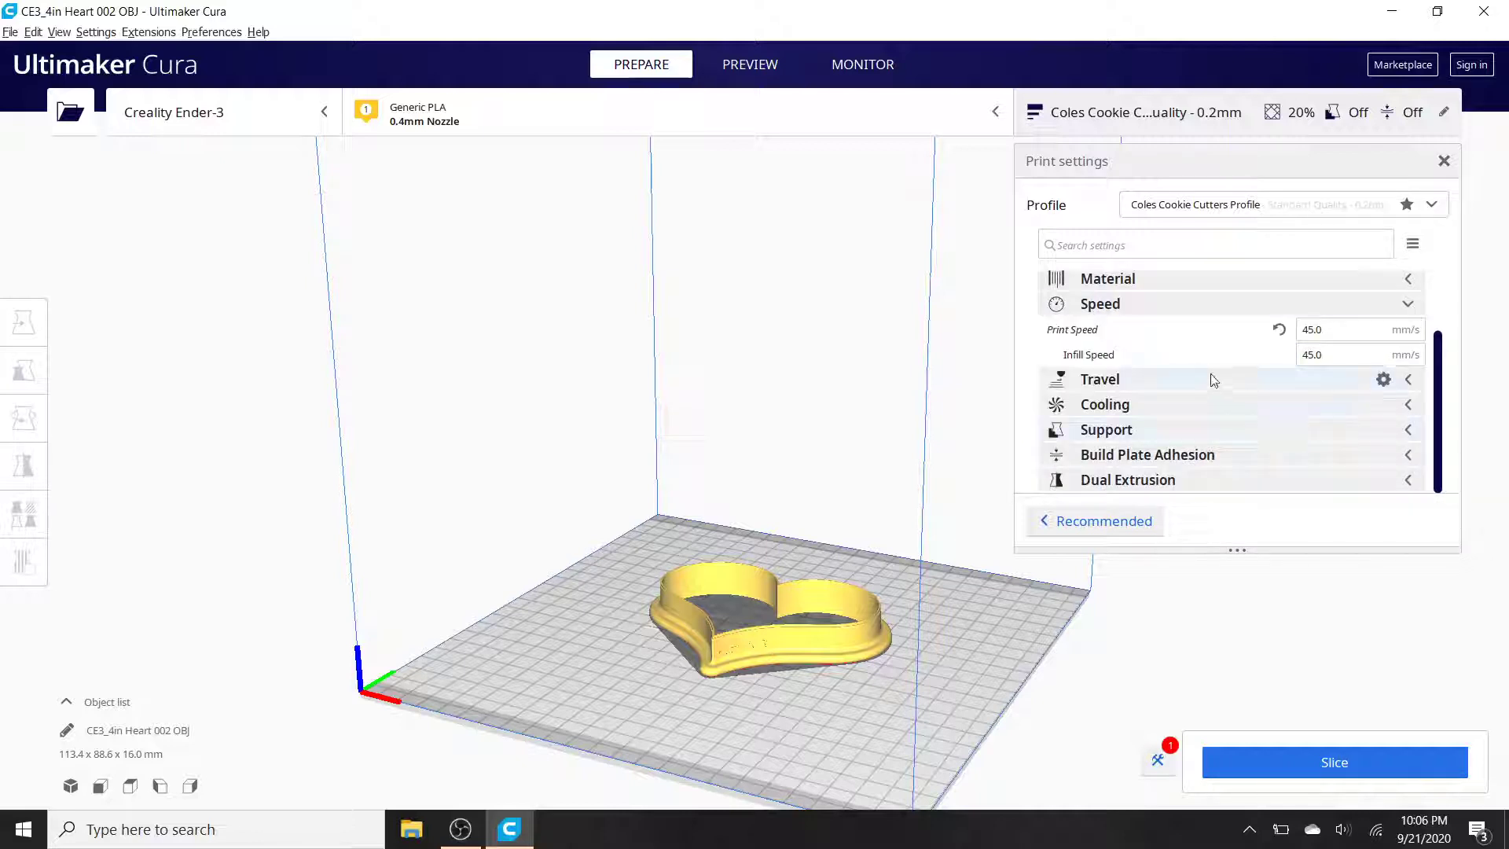
pyautogui.moveTo(1177, 369)
pyautogui.moveTo(1068, 337)
pyautogui.moveTo(1327, 331)
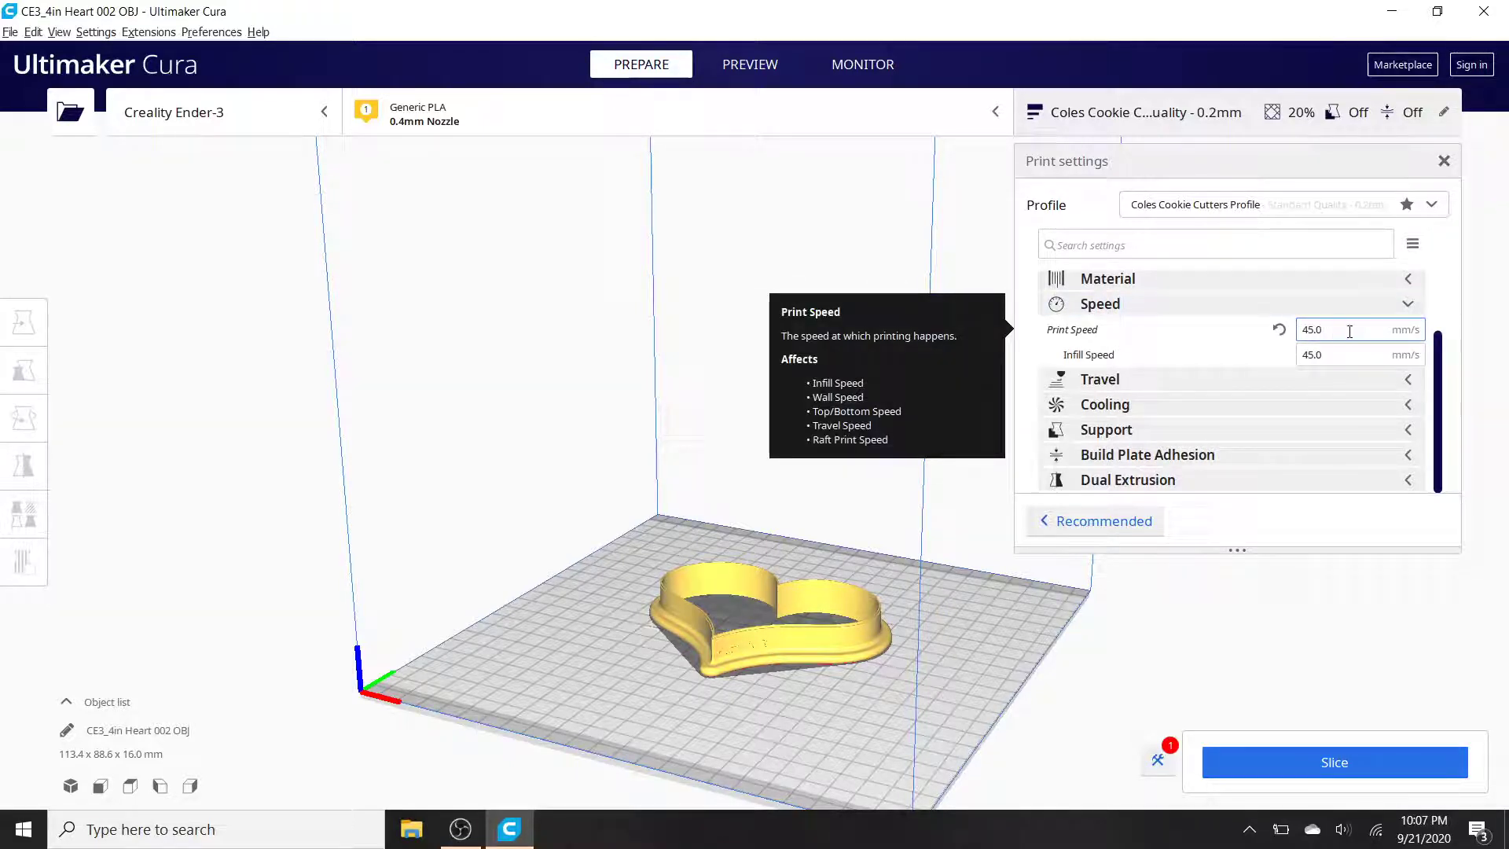
# Collapse Speed, inspect Travel's 8 mm retraction distance and 30 mm/s retraction speed, then collapse Travel.
pyautogui.click(1407, 307)
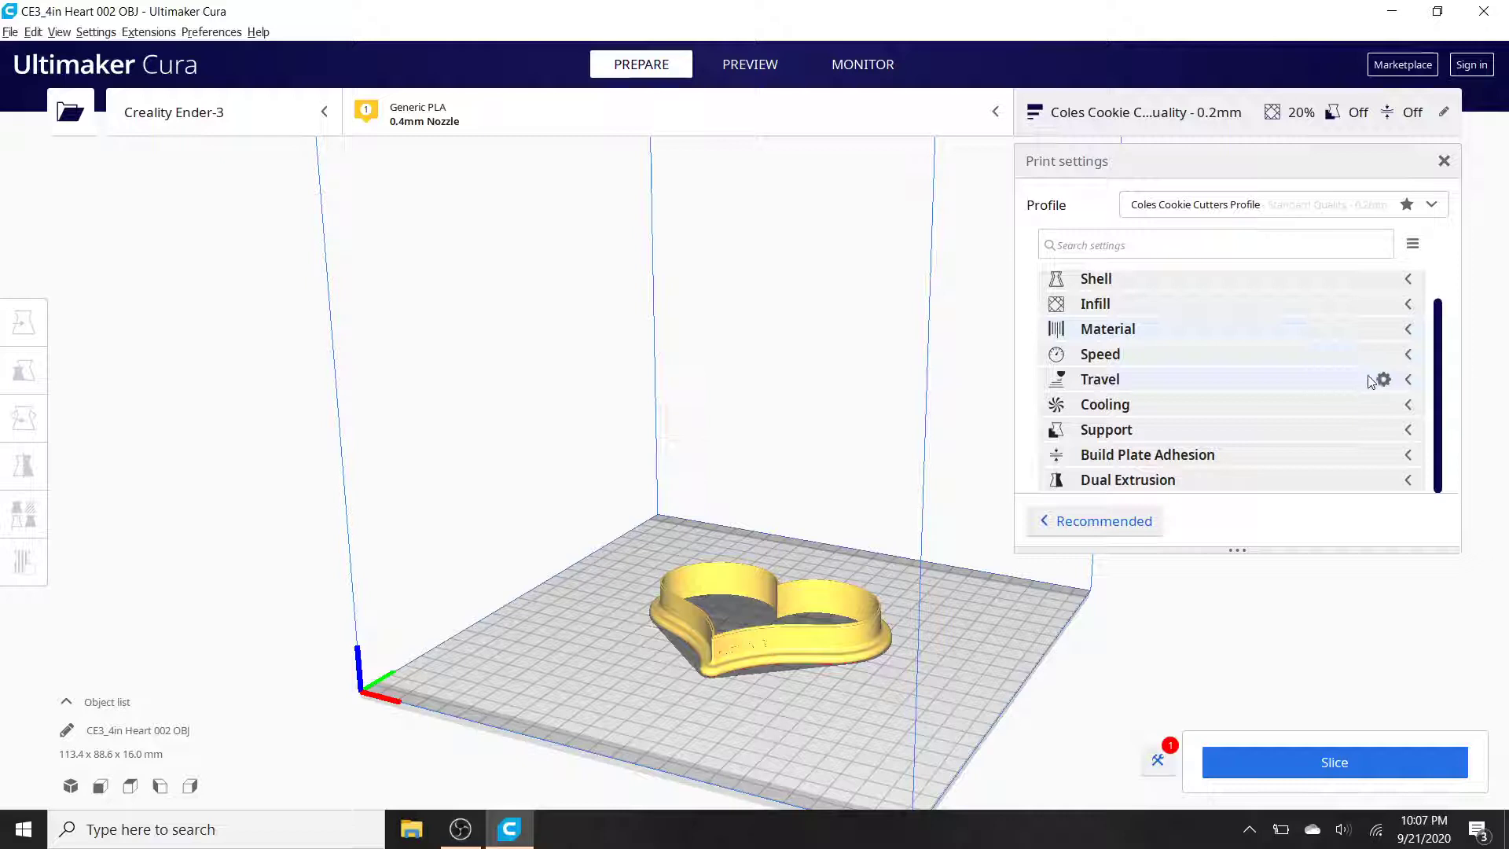
pyautogui.click(1409, 379)
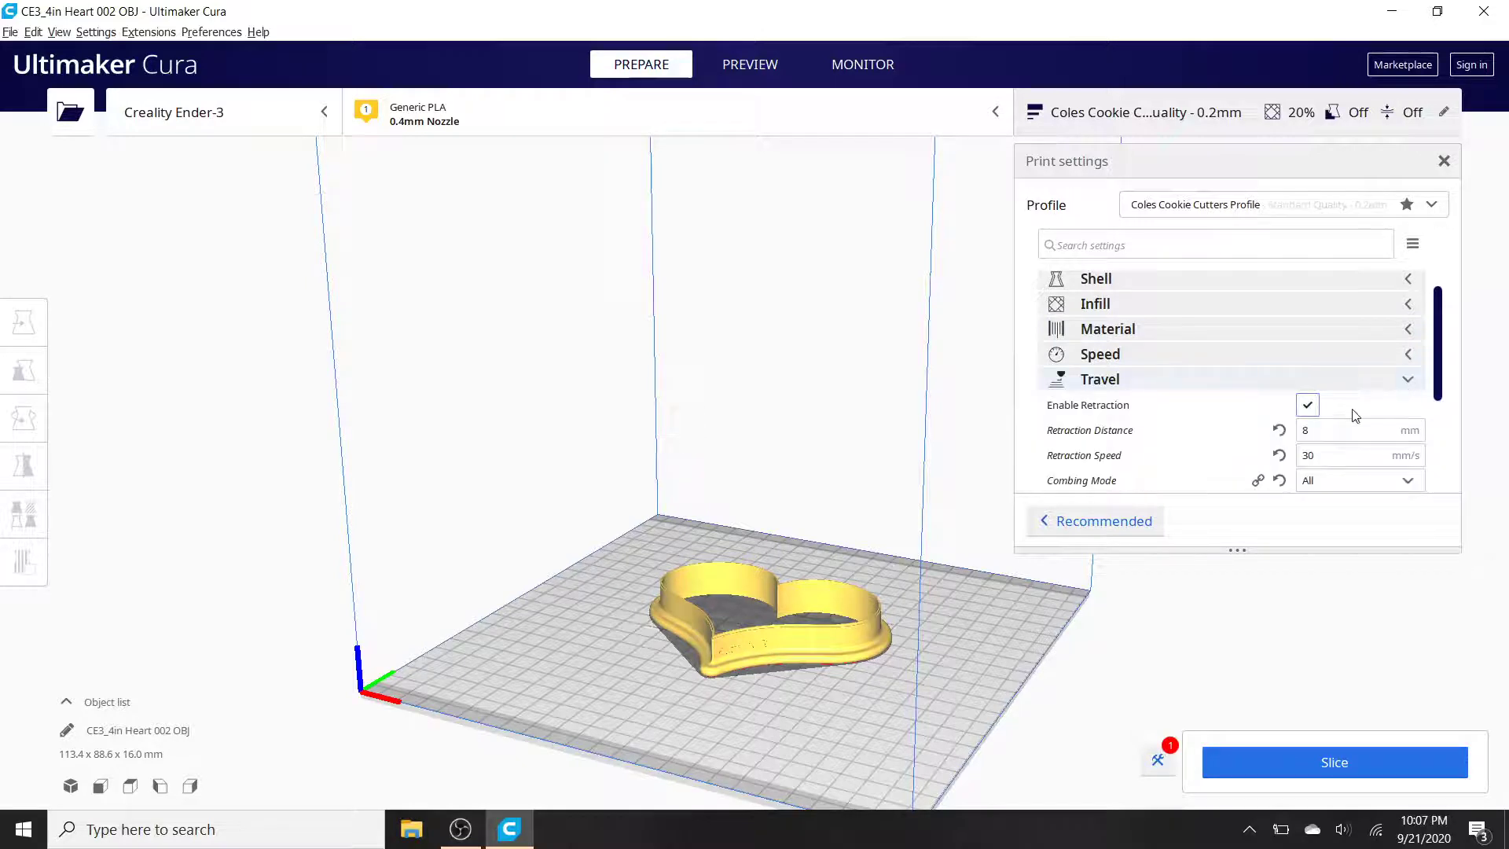
pyautogui.scroll(-3, 1354, 415)
pyautogui.scroll(2, 1355, 415)
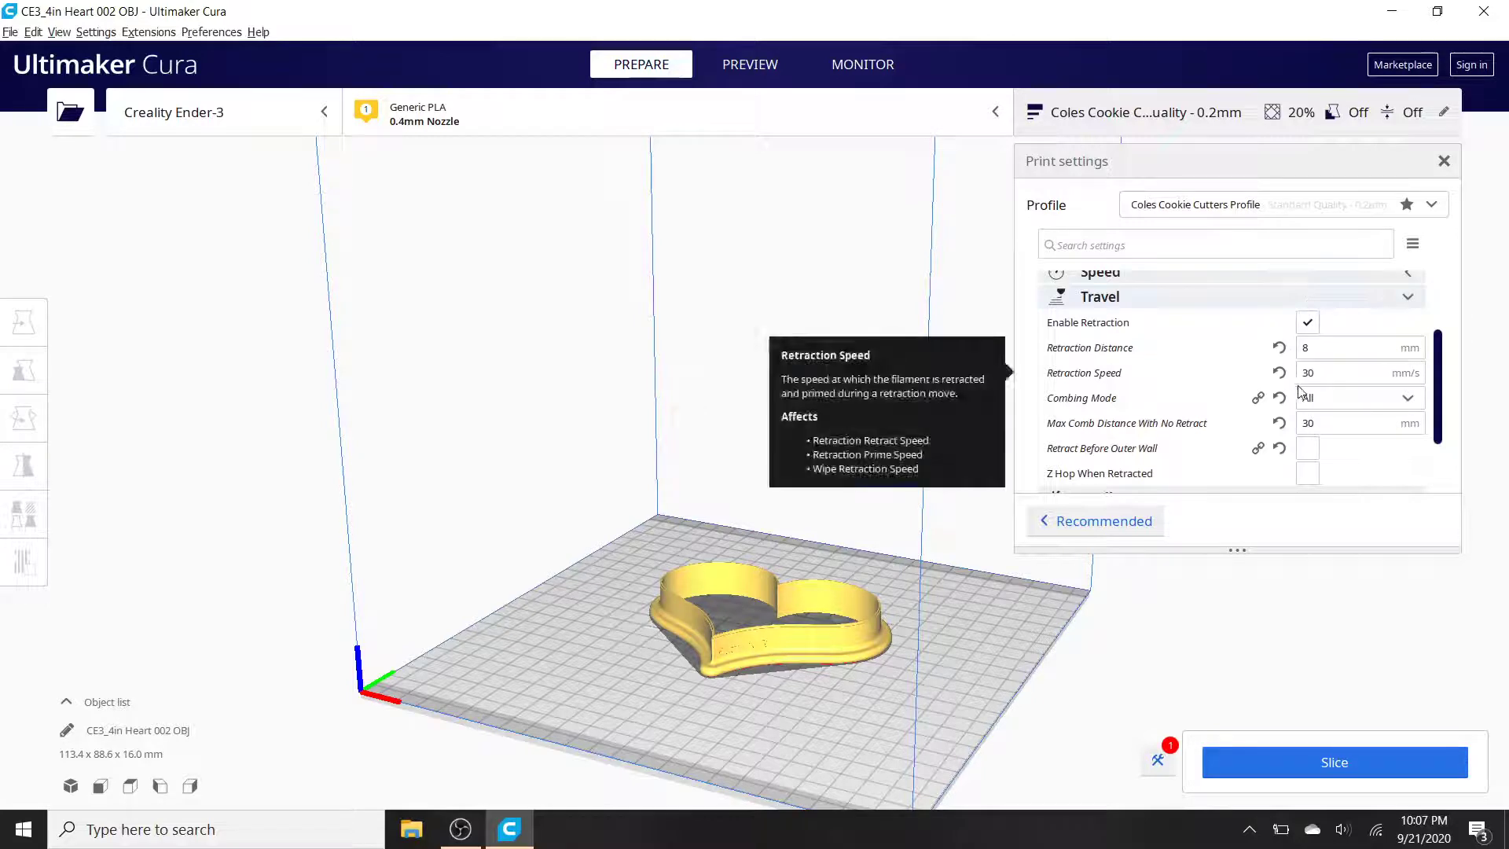
pyautogui.click(1328, 374)
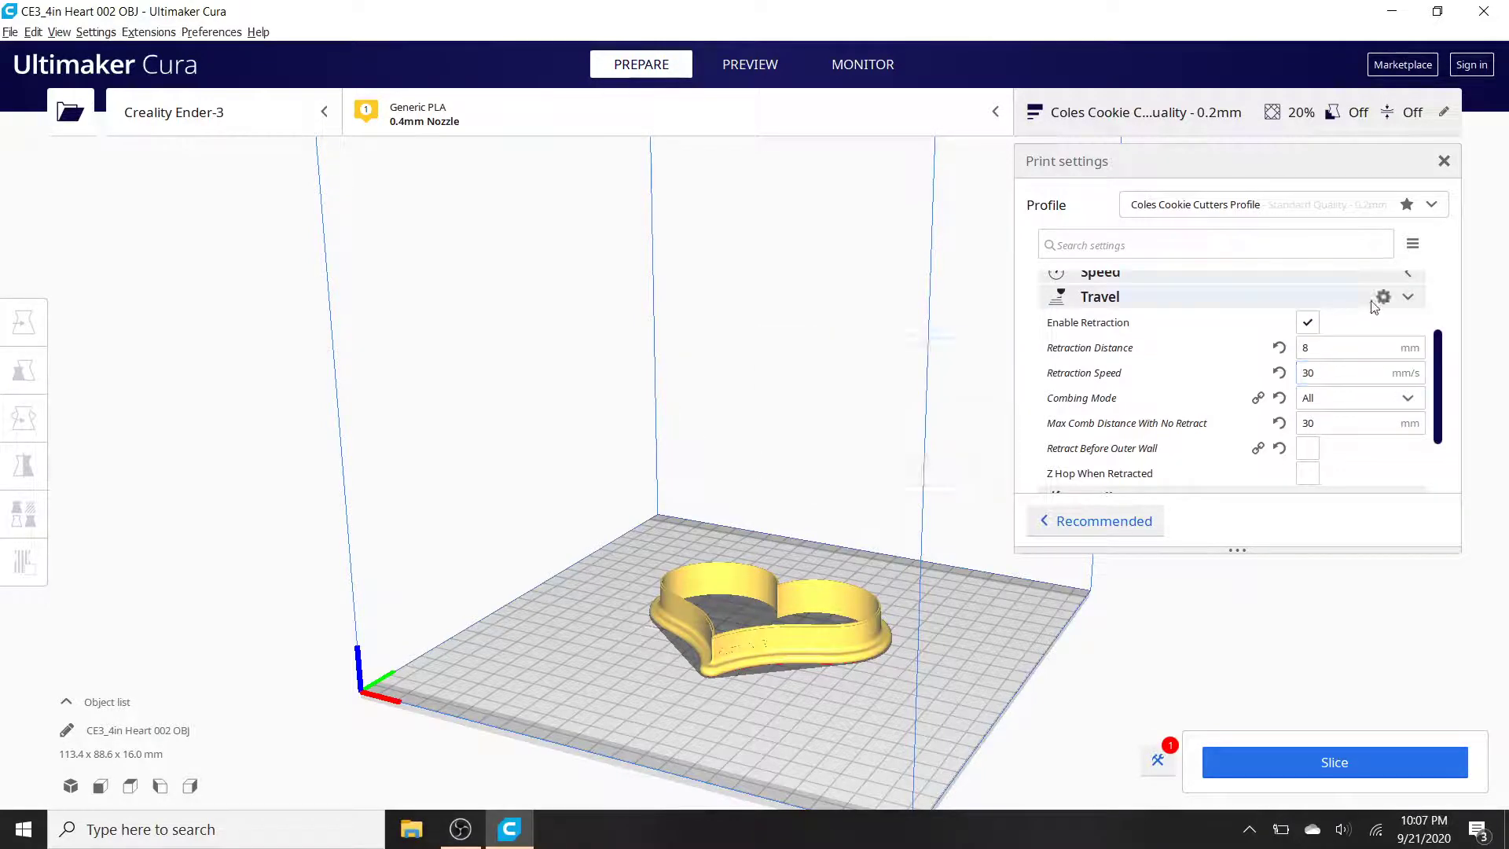
pyautogui.click(1410, 297)
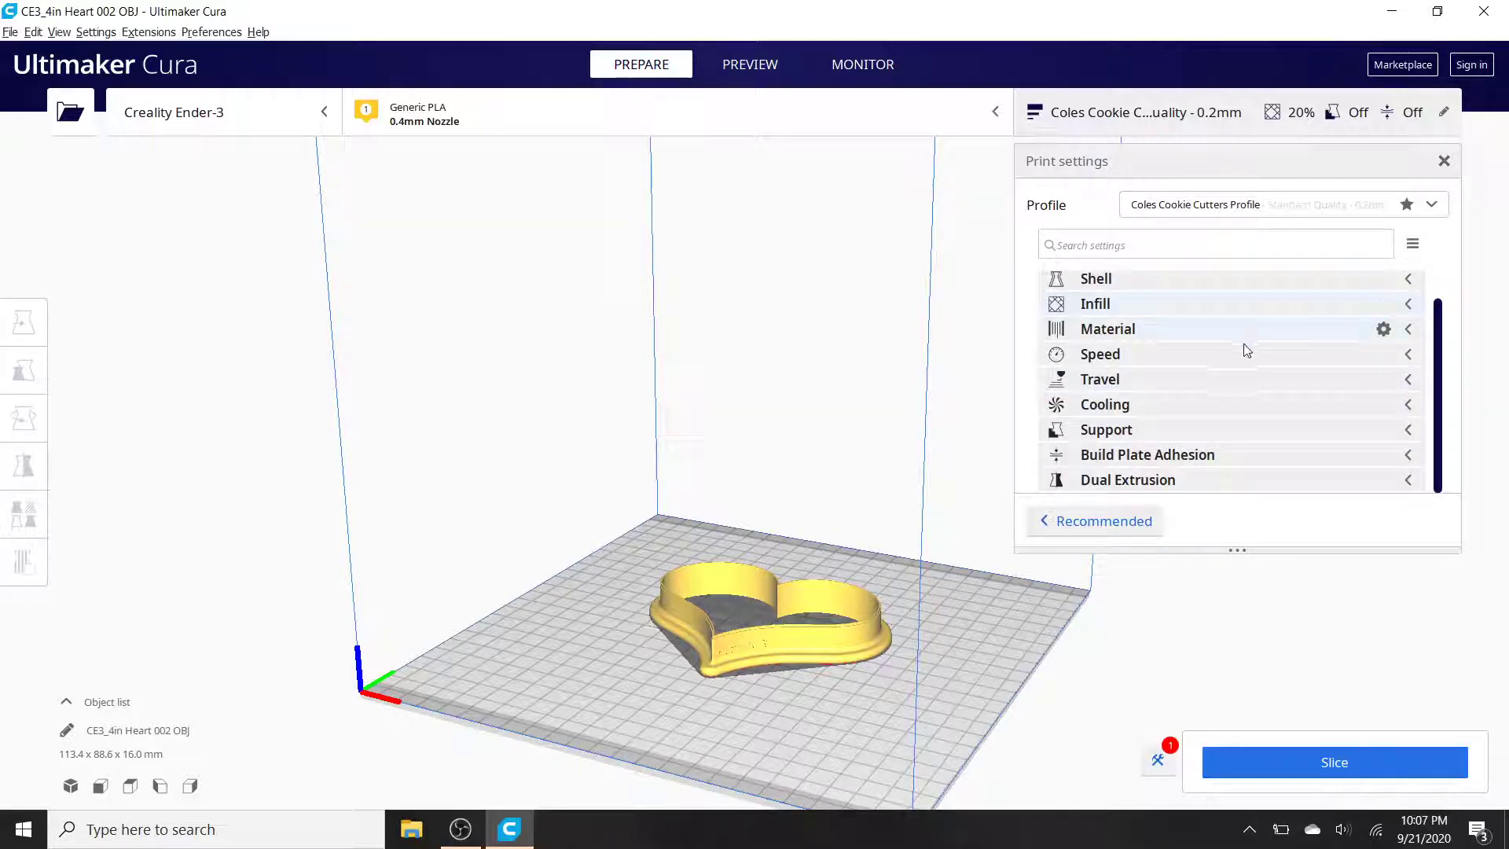
# Check that Cooling is enabled at 100% fan speed, then collapse it.
pyautogui.click(1407, 406)
pyautogui.scroll(-2, 1313, 385)
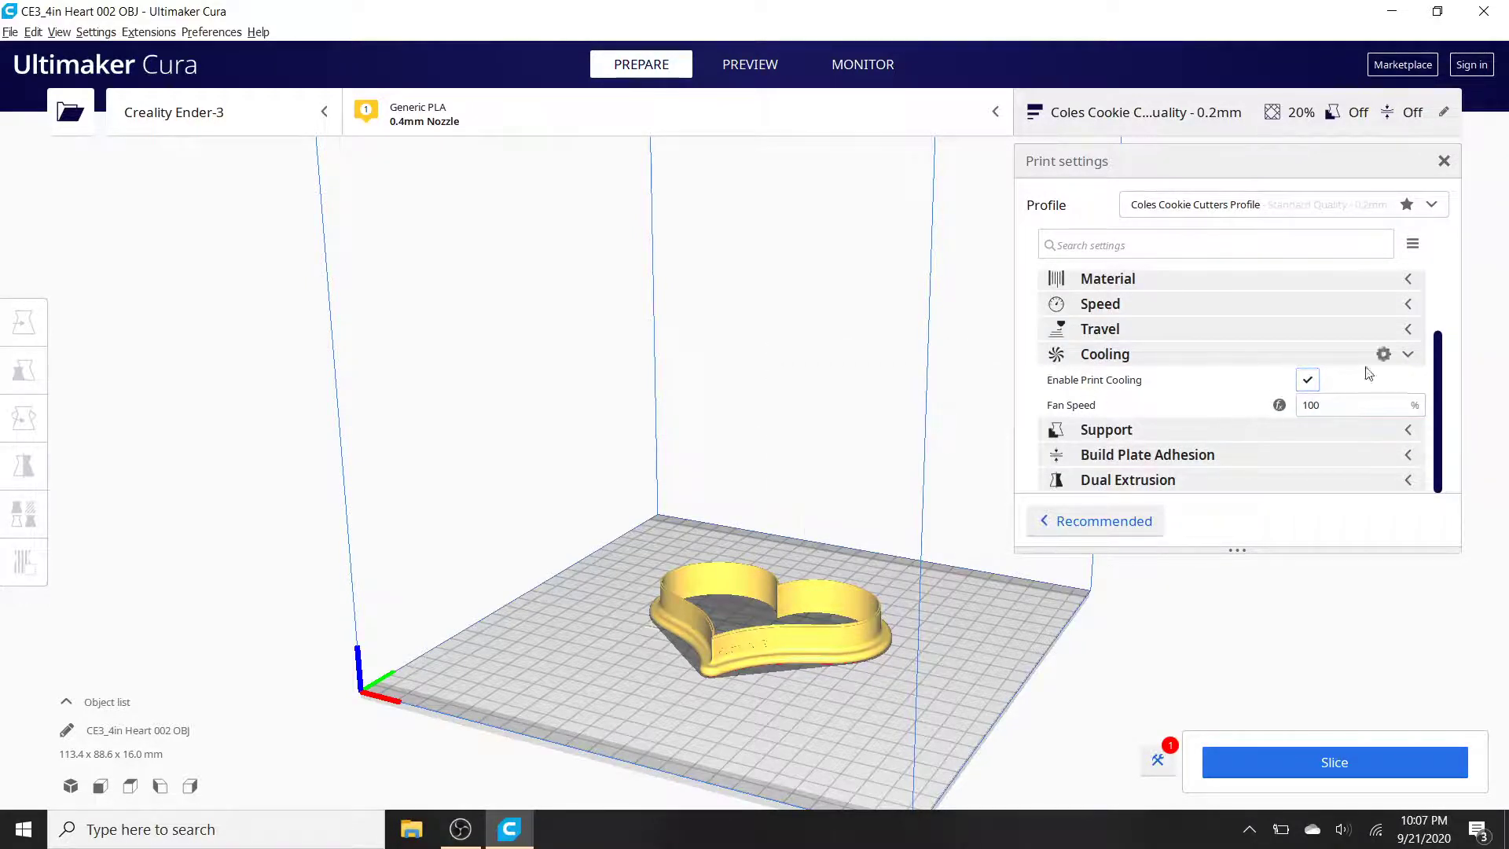
pyautogui.click(1408, 355)
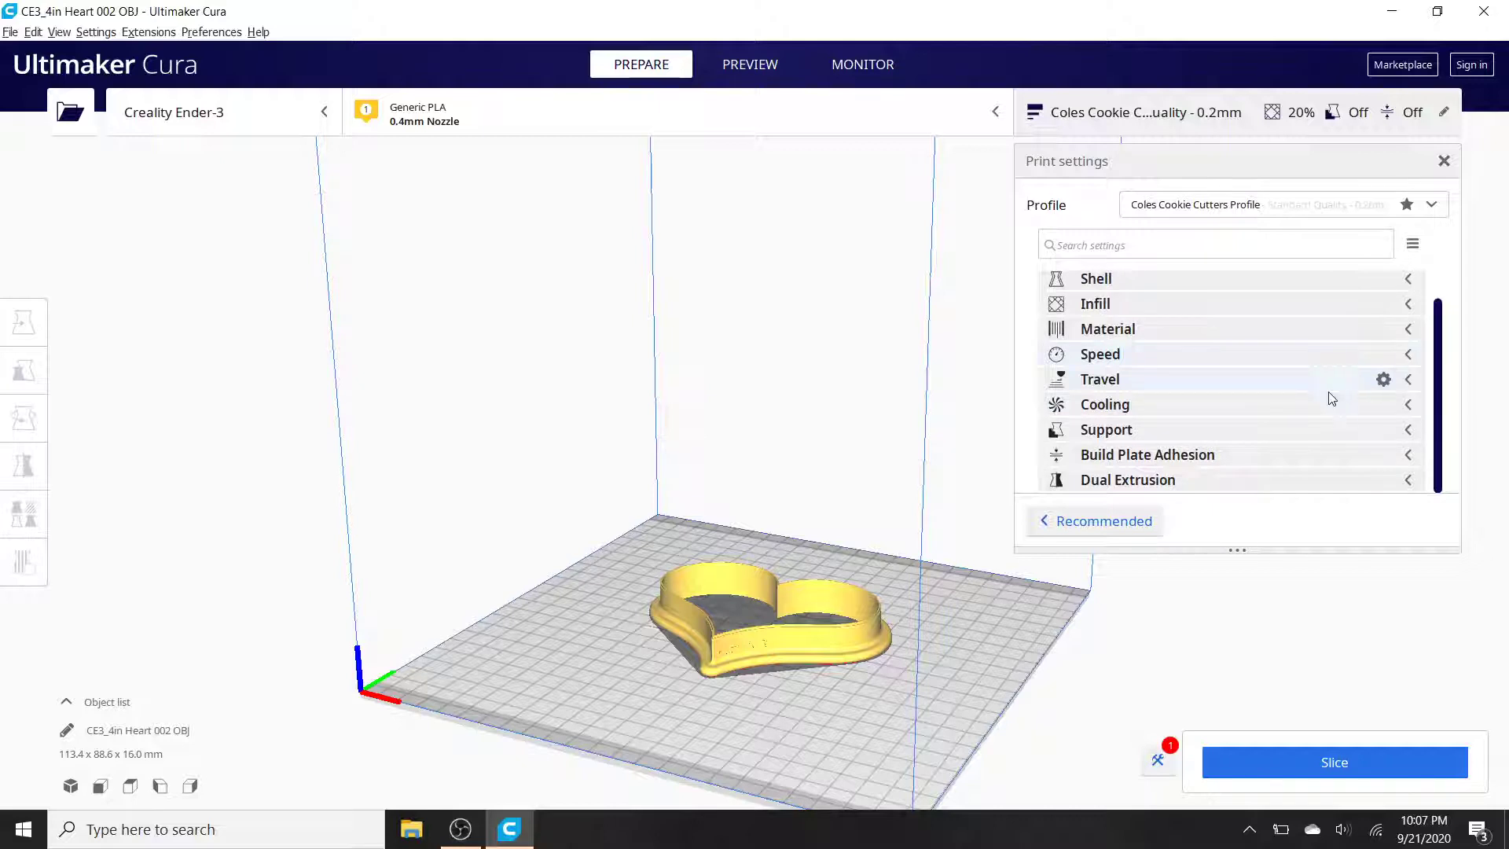
# Collapse Support and set Build Plate Adhesion Type to None.
pyautogui.click(1411, 411)
pyautogui.click(1408, 455)
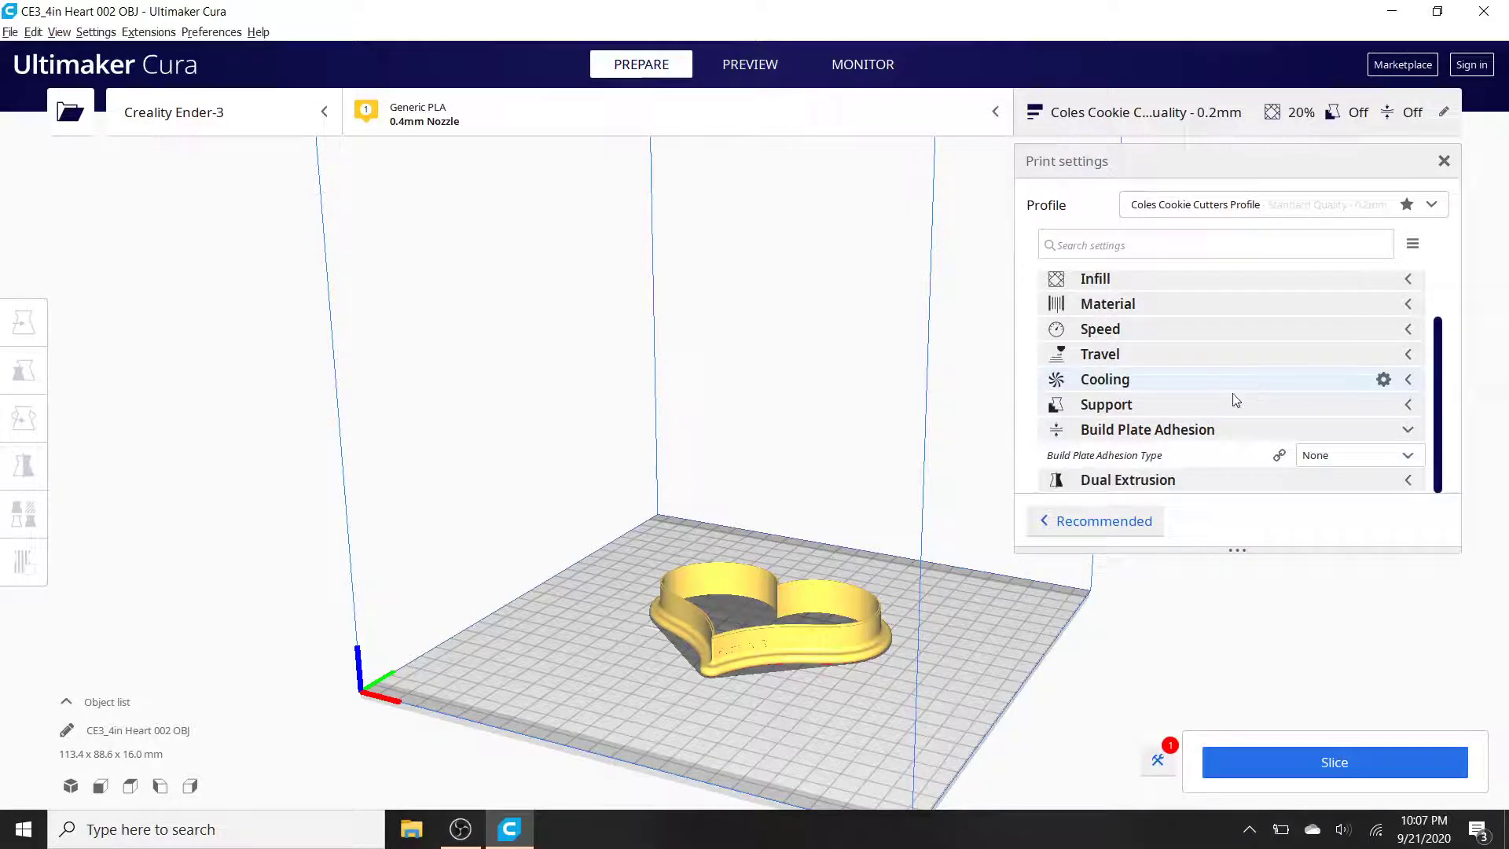
pyautogui.click(1396, 462)
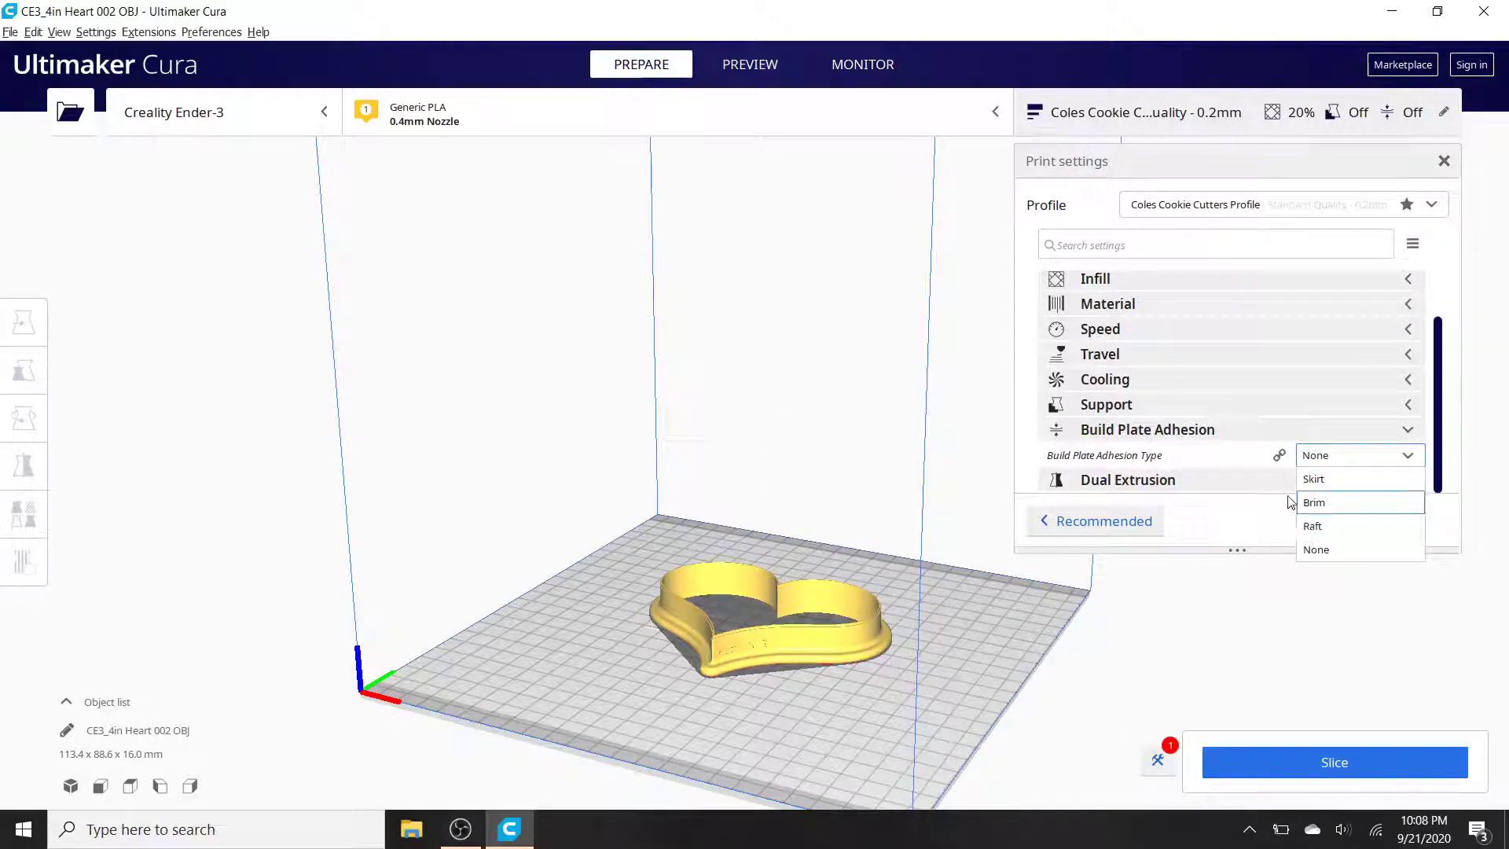
pyautogui.click(1350, 552)
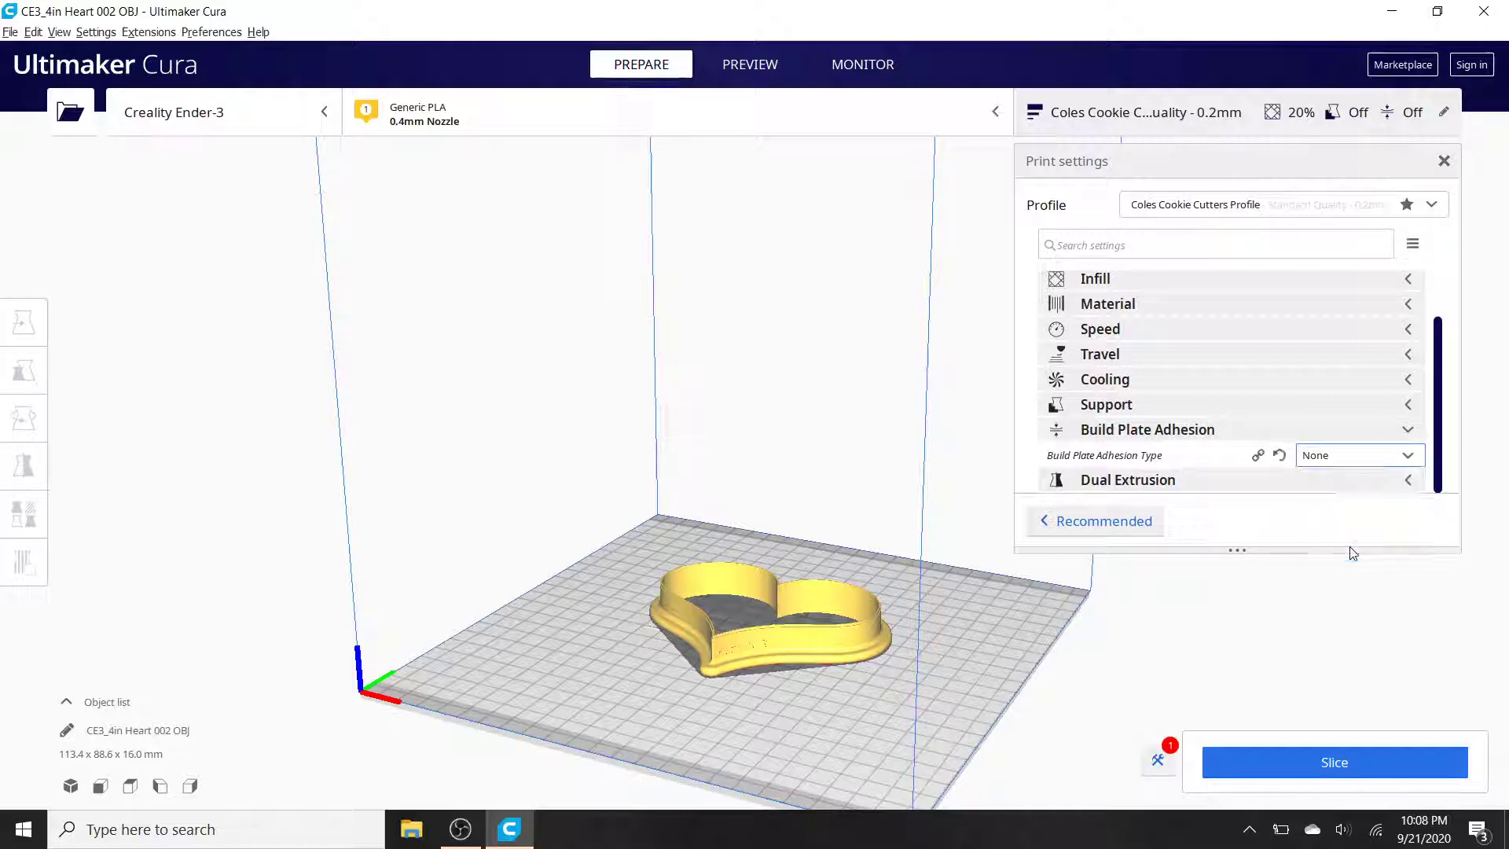
# Collapse Build Plate Adhesion, toggle Dual Extrusion, and orbit toward the plate front.
pyautogui.click(1406, 431)
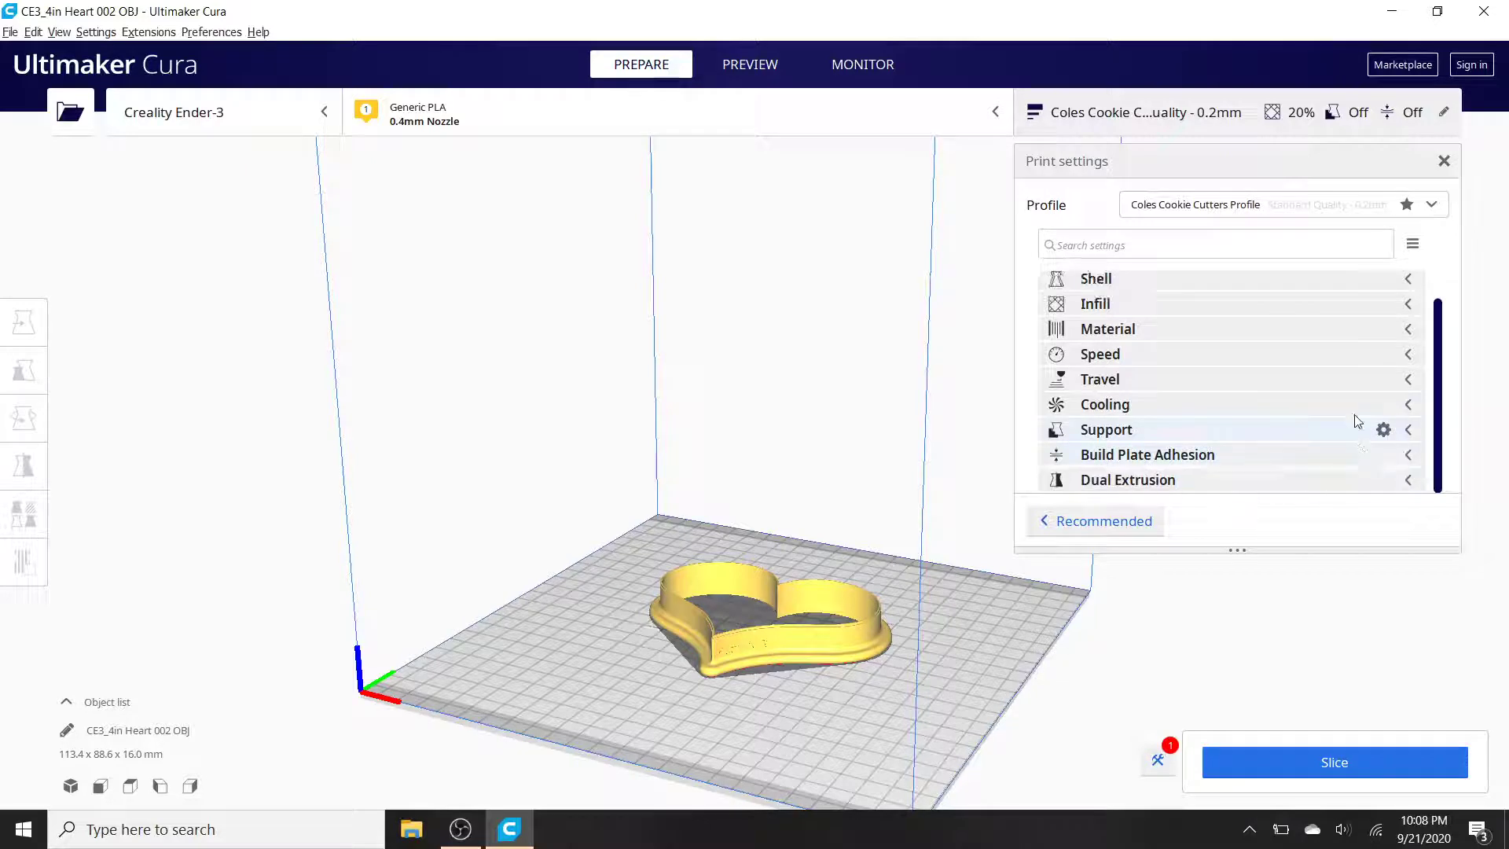
pyautogui.click(1407, 480)
pyautogui.scroll(1, 1314, 414)
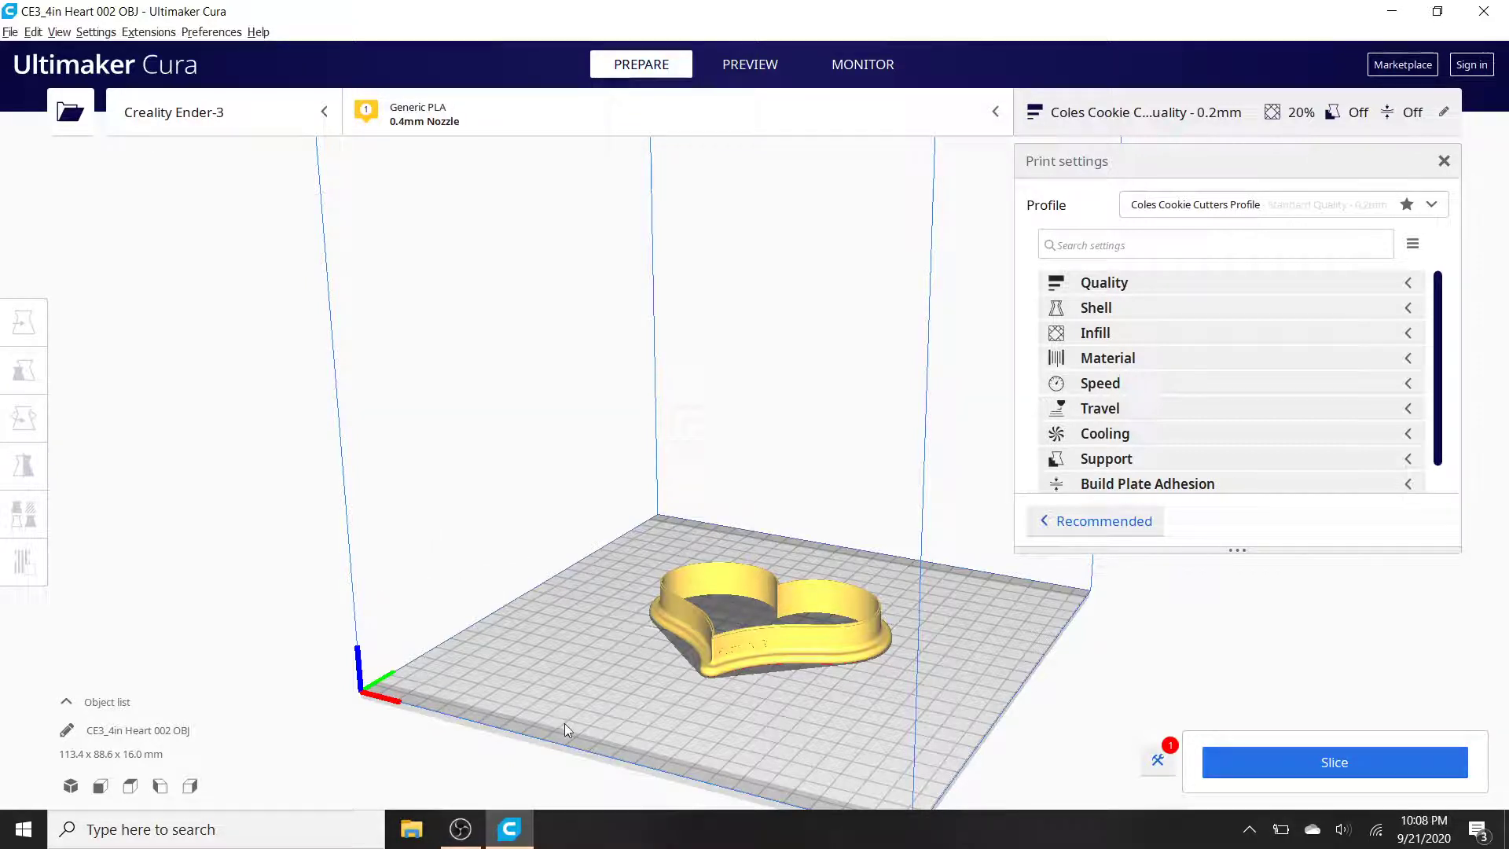
pyautogui.moveTo(537, 687)
pyautogui.mouseDown(button='right')
pyautogui.moveTo(709, 711)
pyautogui.moveTo(414, 623)
pyautogui.moveTo(422, 710)
pyautogui.moveTo(475, 717)
pyautogui.moveTo(537, 694)
pyautogui.mouseUp(button='right')
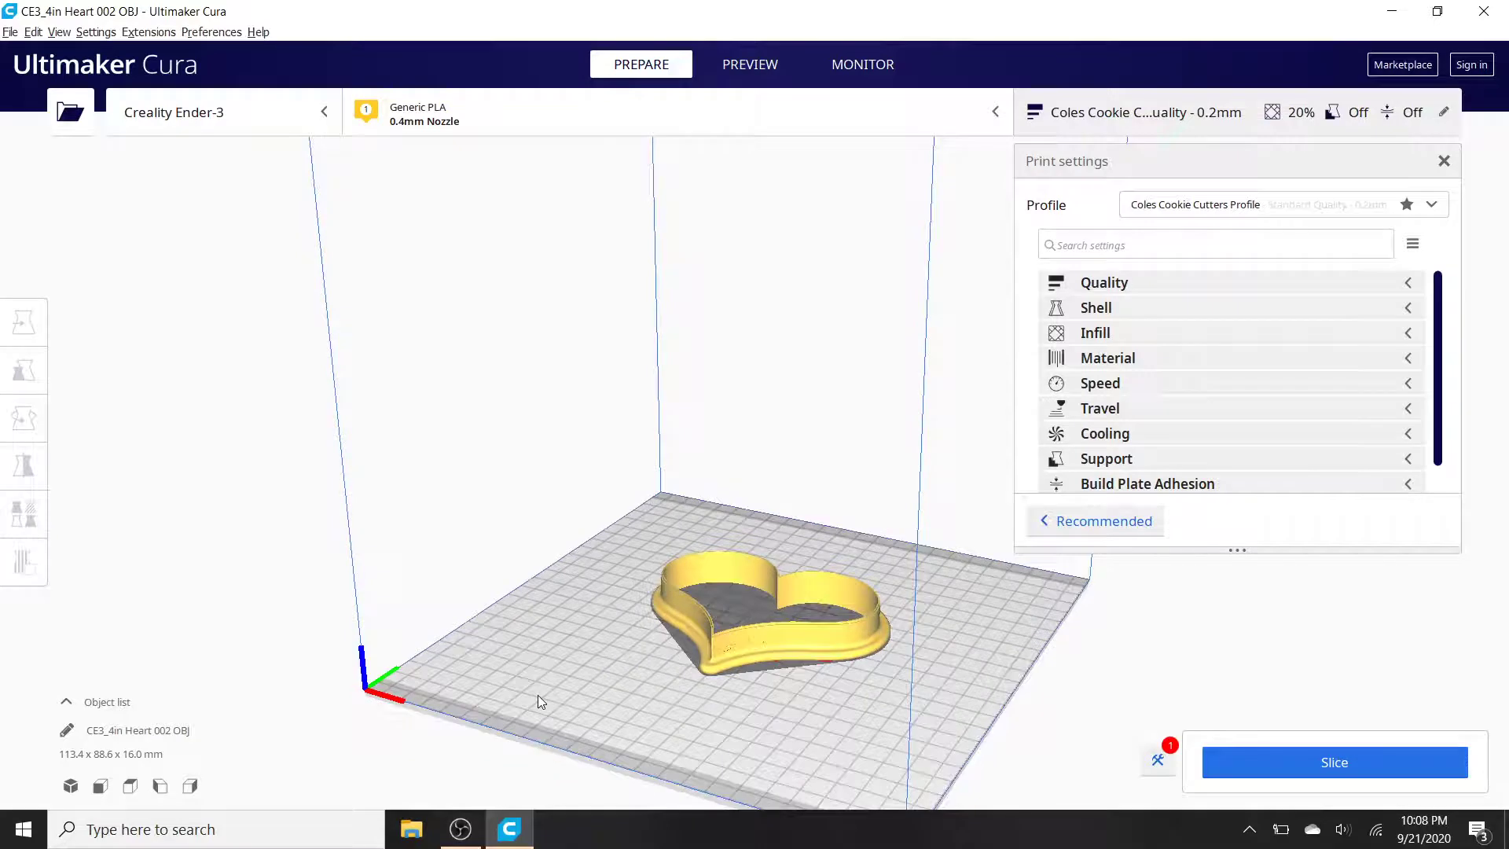
# Slice the heart and orbit its layer preview: 1 hour 48 minutes, 10 g, 3.51 m filament.
pyautogui.click(1328, 758)
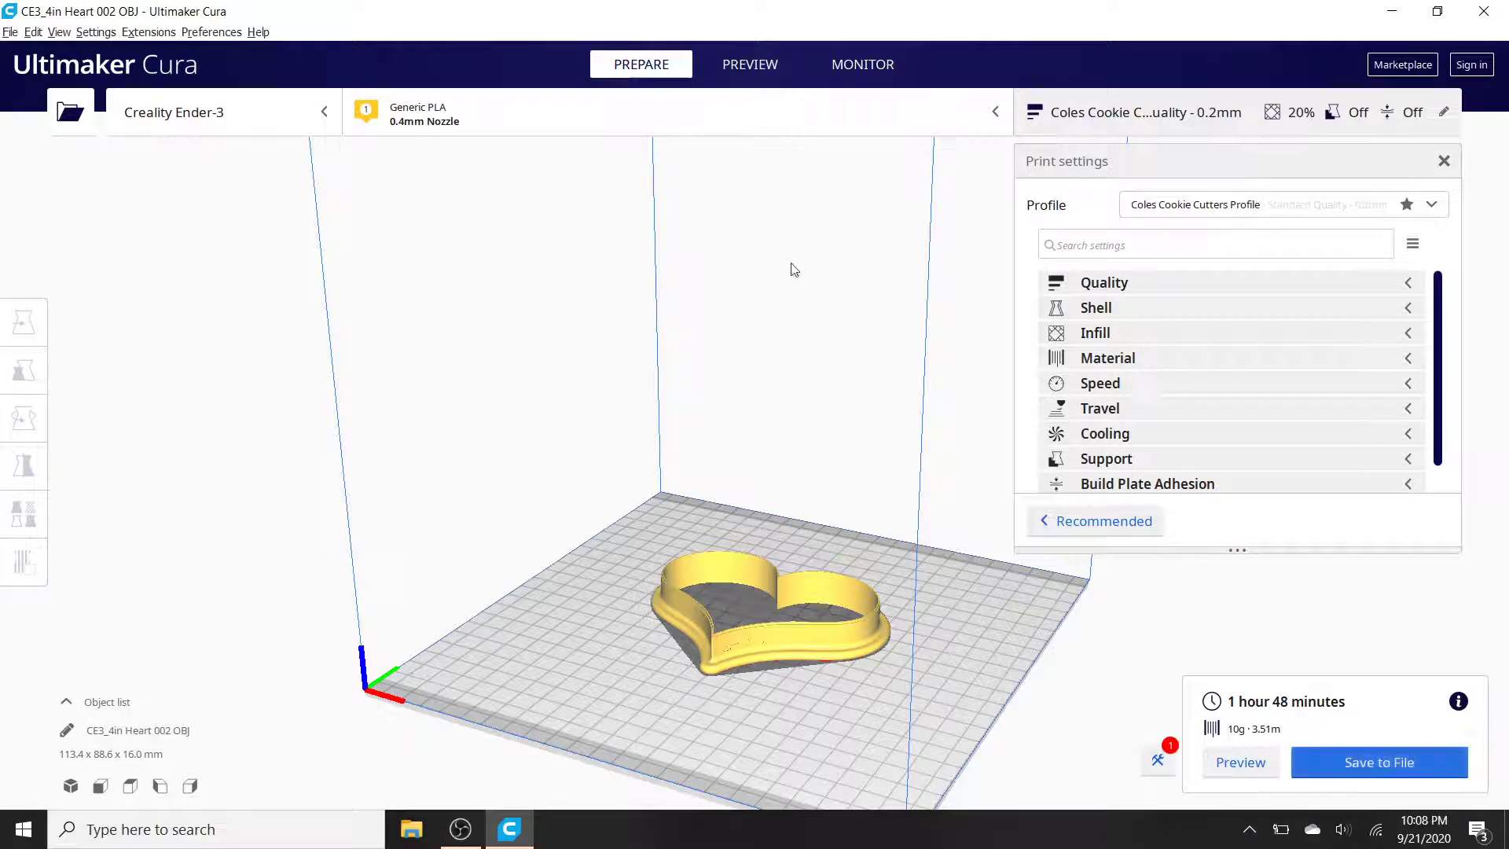
pyautogui.click(758, 58)
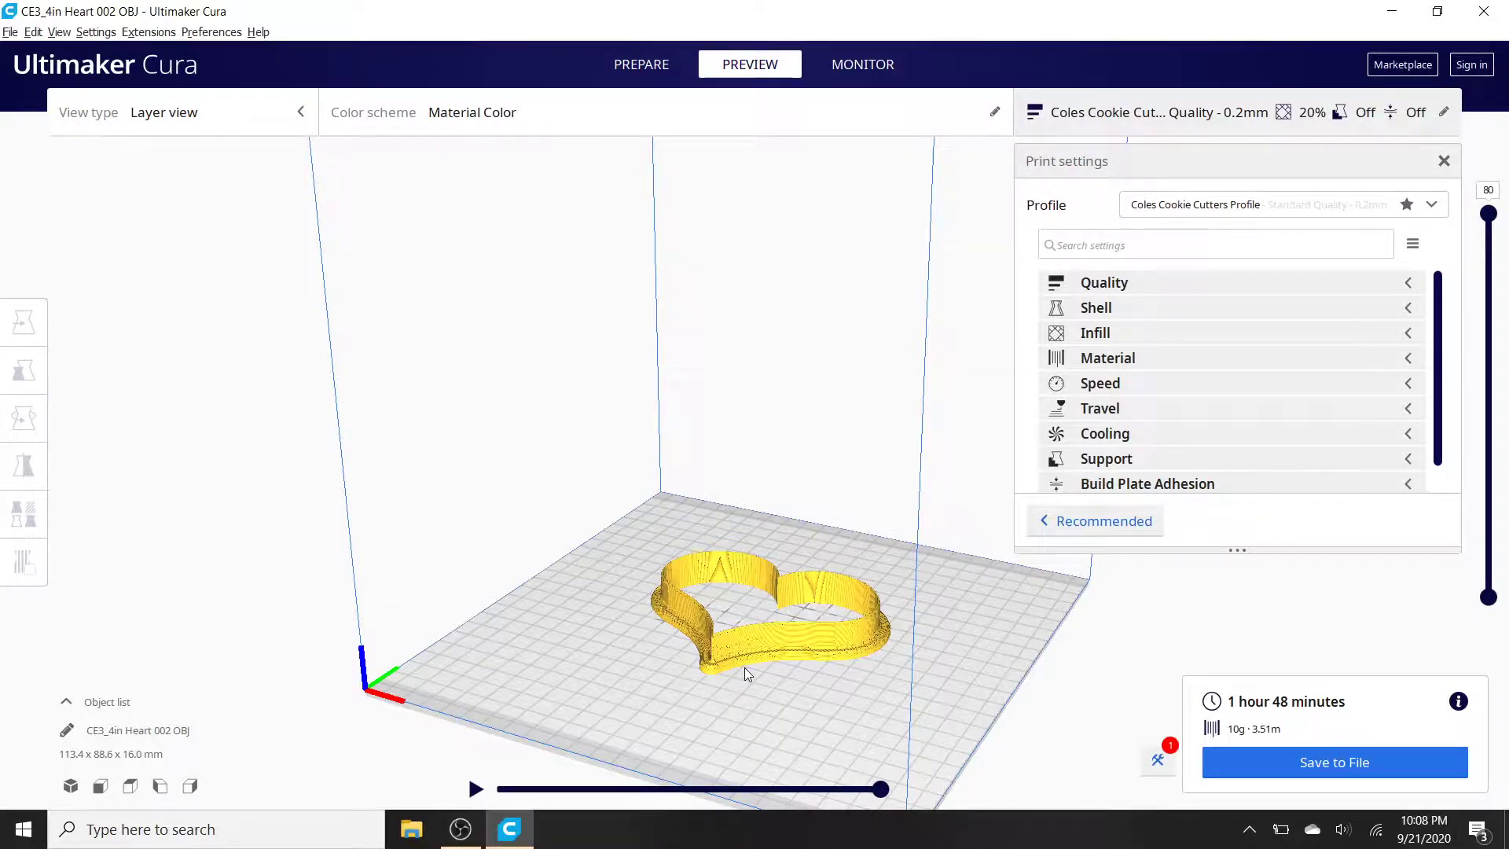
pyautogui.moveTo(744, 668); pyautogui.dragTo(790, 710, button='right')
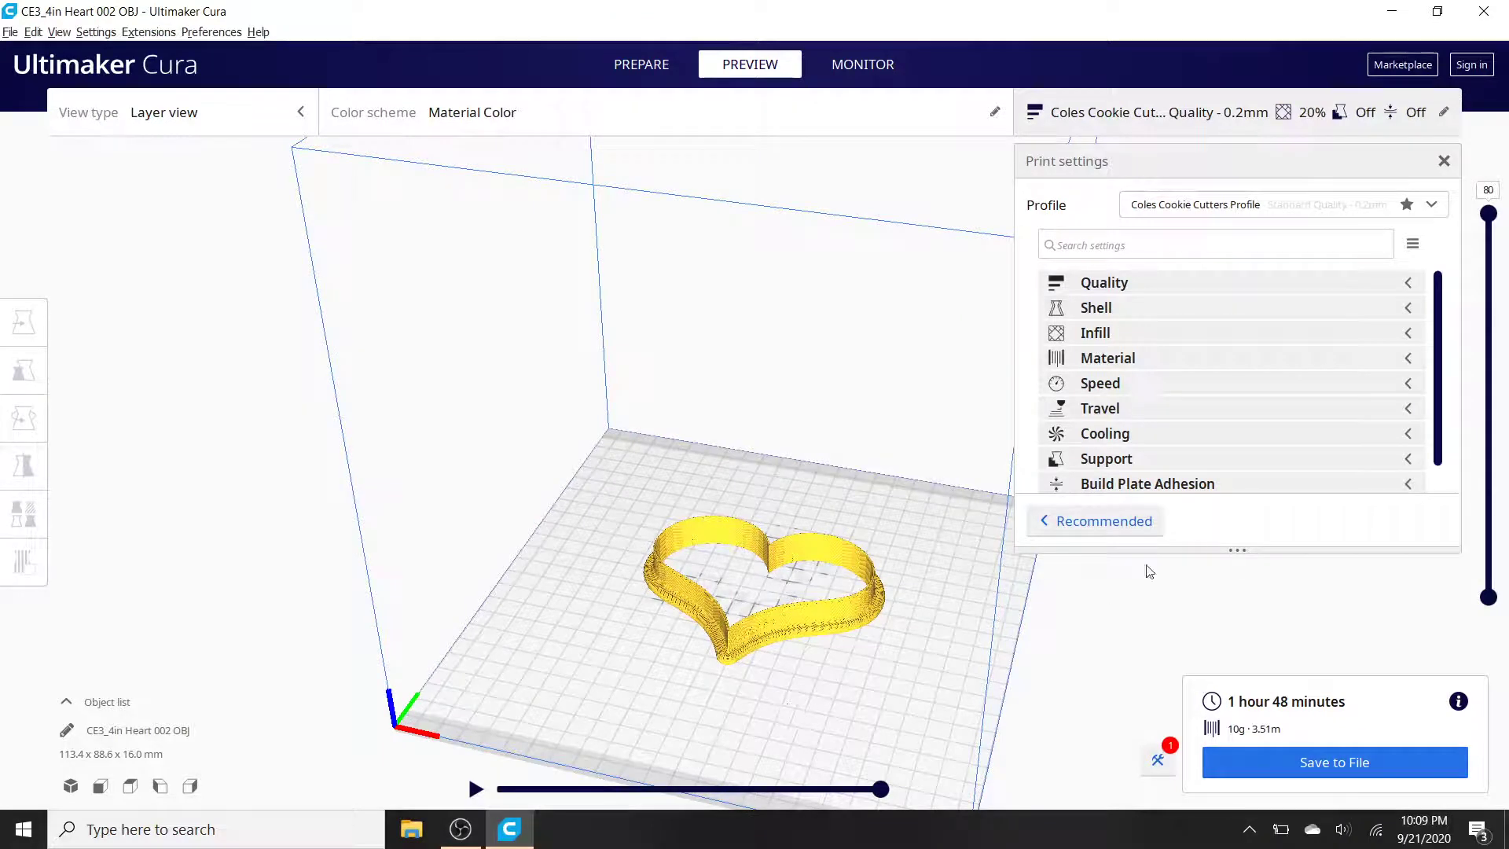
pyautogui.scroll(-1, 1191, 391)
pyautogui.scroll(1, 1191, 391)
pyautogui.moveTo(756, 689); pyautogui.dragTo(688, 675, button='right')
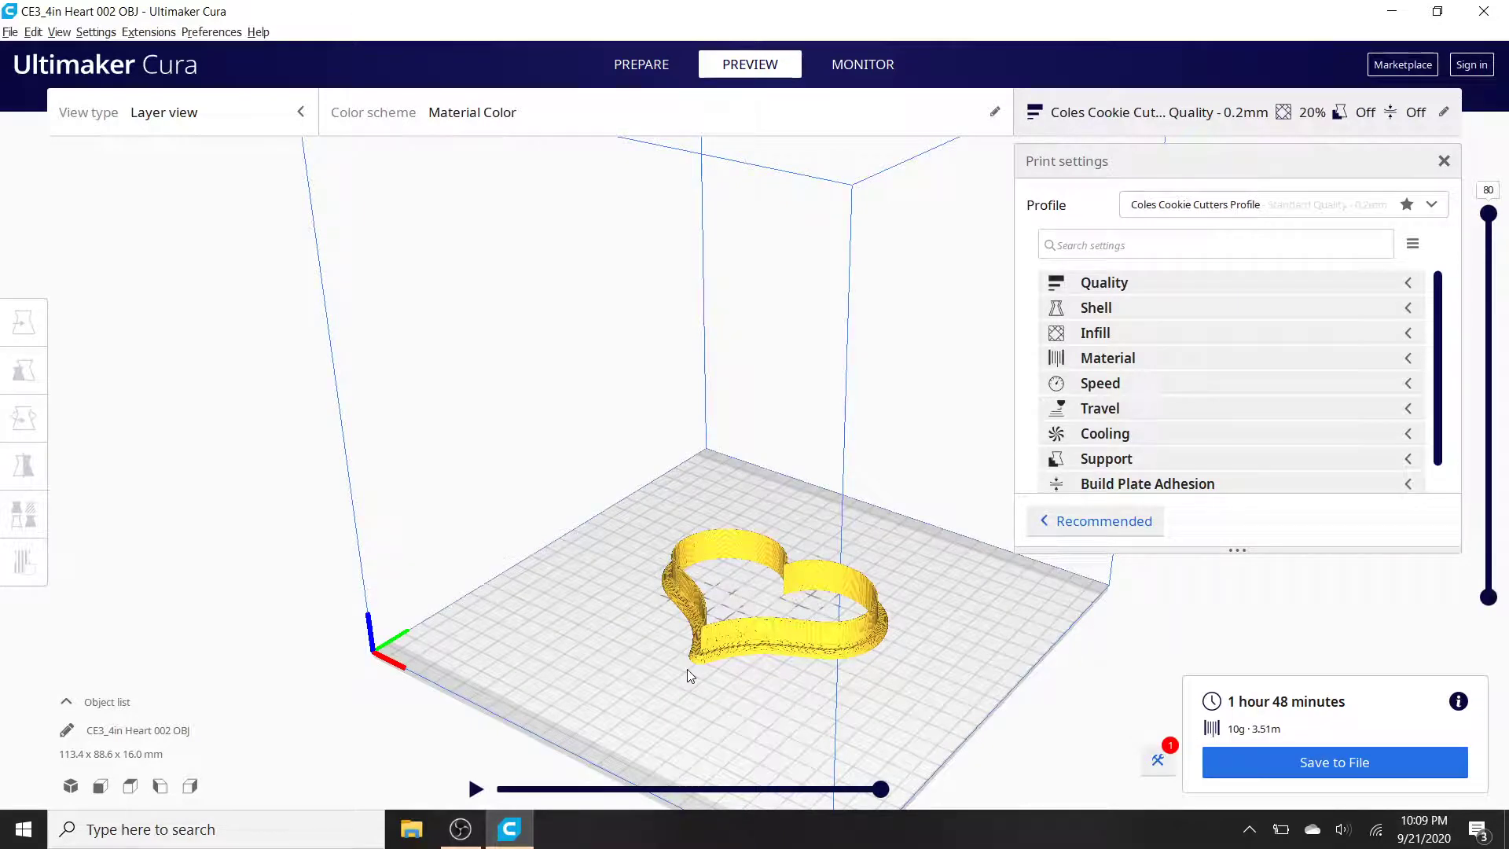
pyautogui.moveTo(713, 667); pyautogui.dragTo(729, 667, button='right')
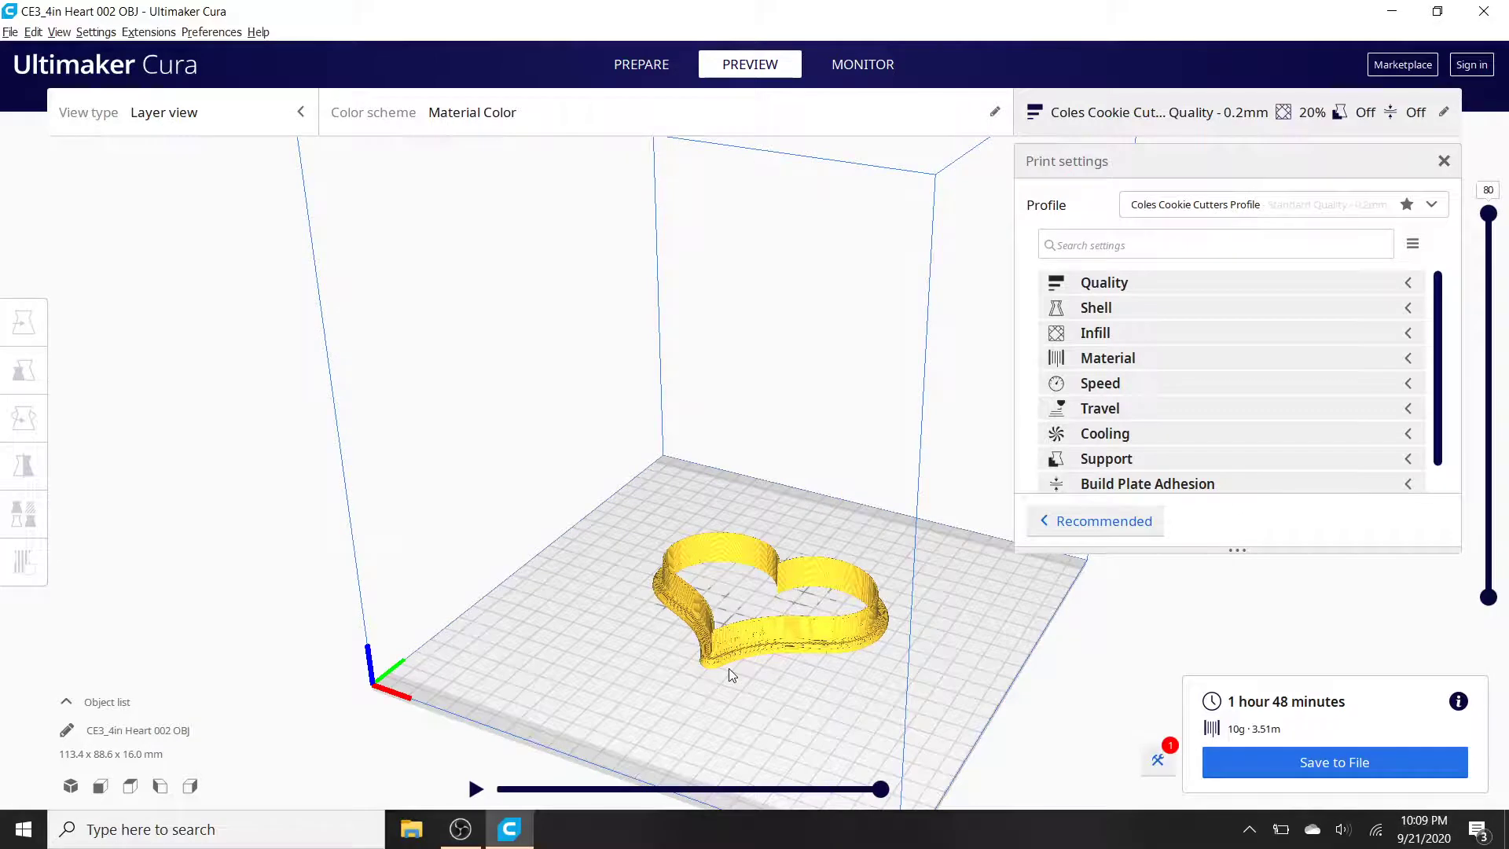